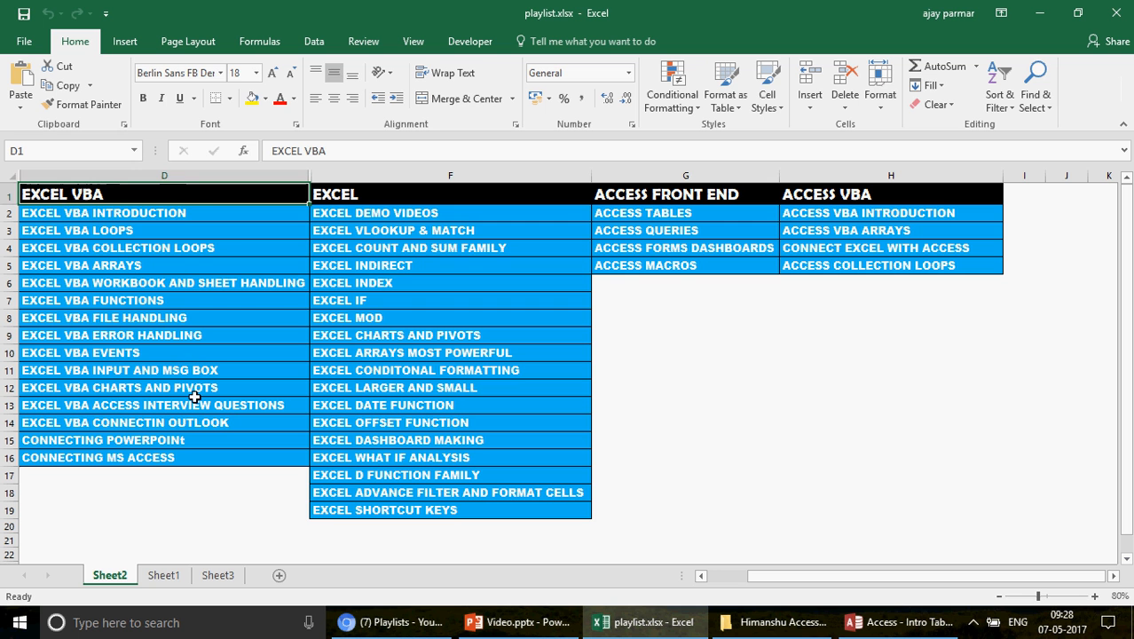
Look through the playlist topics listed under the Excel VBA, Excel, Access Front End and Access VBA headings on Sheet2.
{"action": "left_click", "coordinate": [137, 213]}
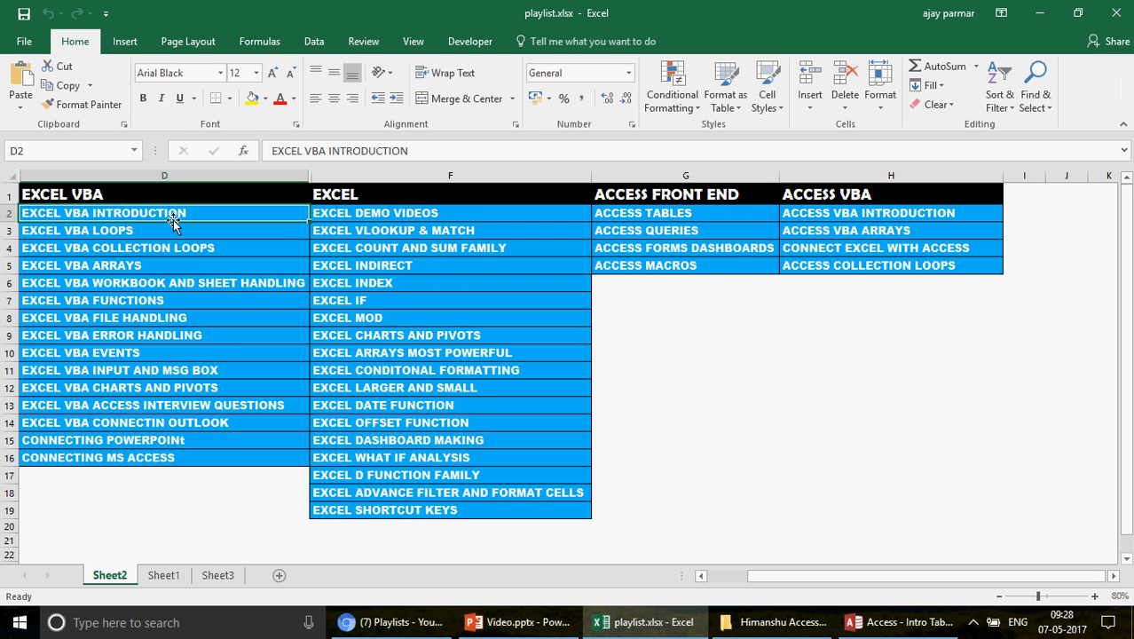
{"action": "key", "text": "Down"}
{"action": "key", "text": "Down"}
{"action": "key", "text": "Down"}
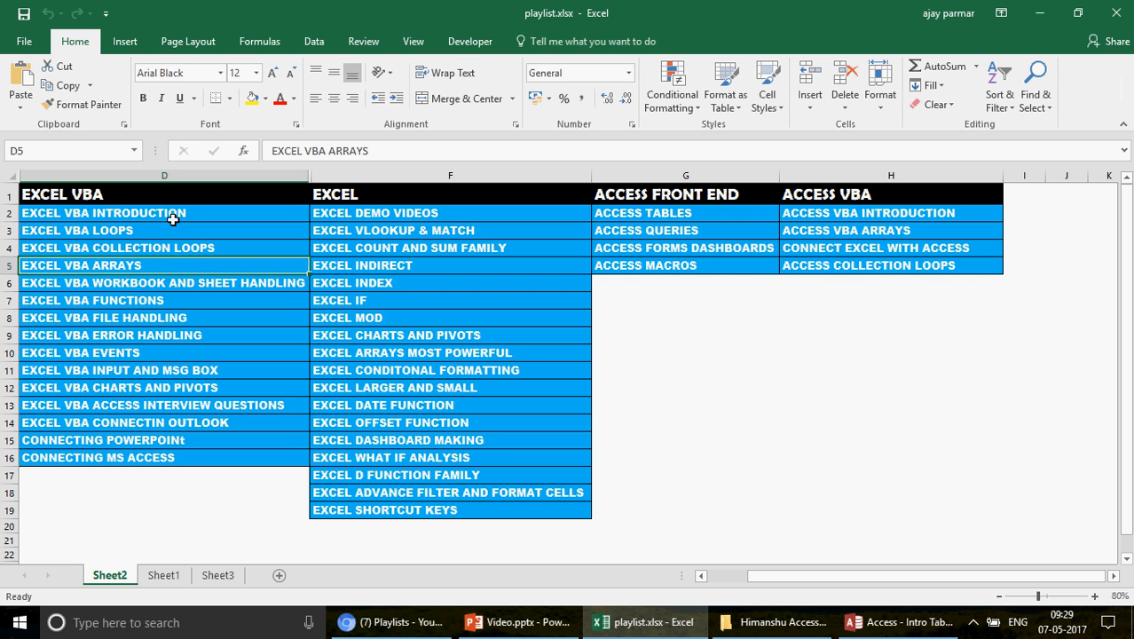
{"action": "left_click", "coordinate": [394, 213]}
{"action": "key", "text": "Right"}
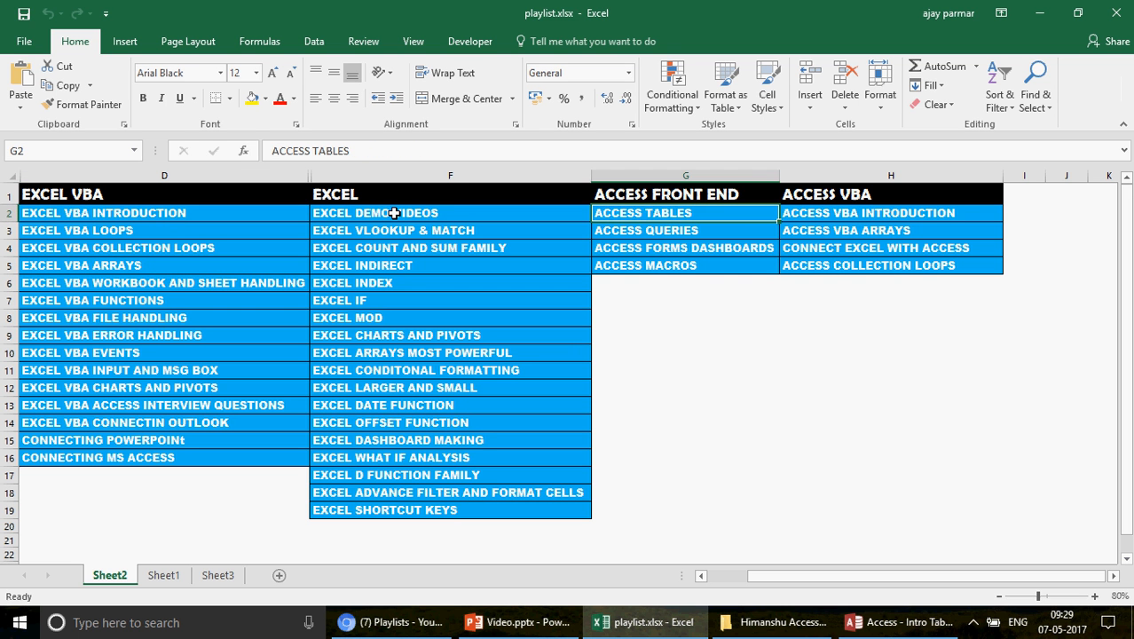
{"action": "key", "text": "Right"}
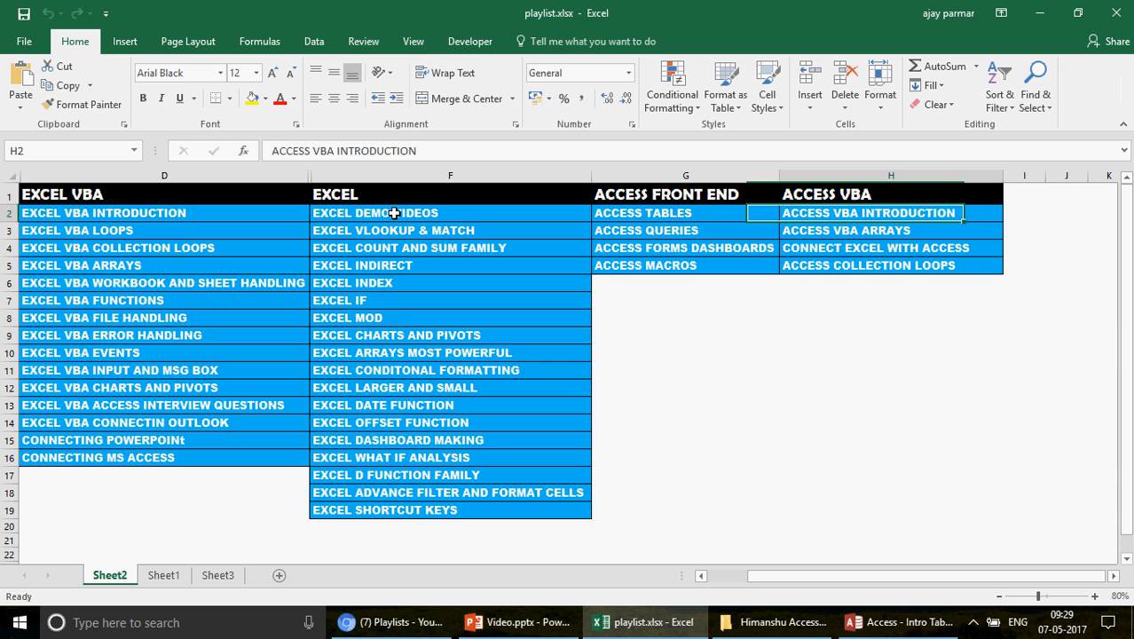
{"action": "key", "text": "Left"}
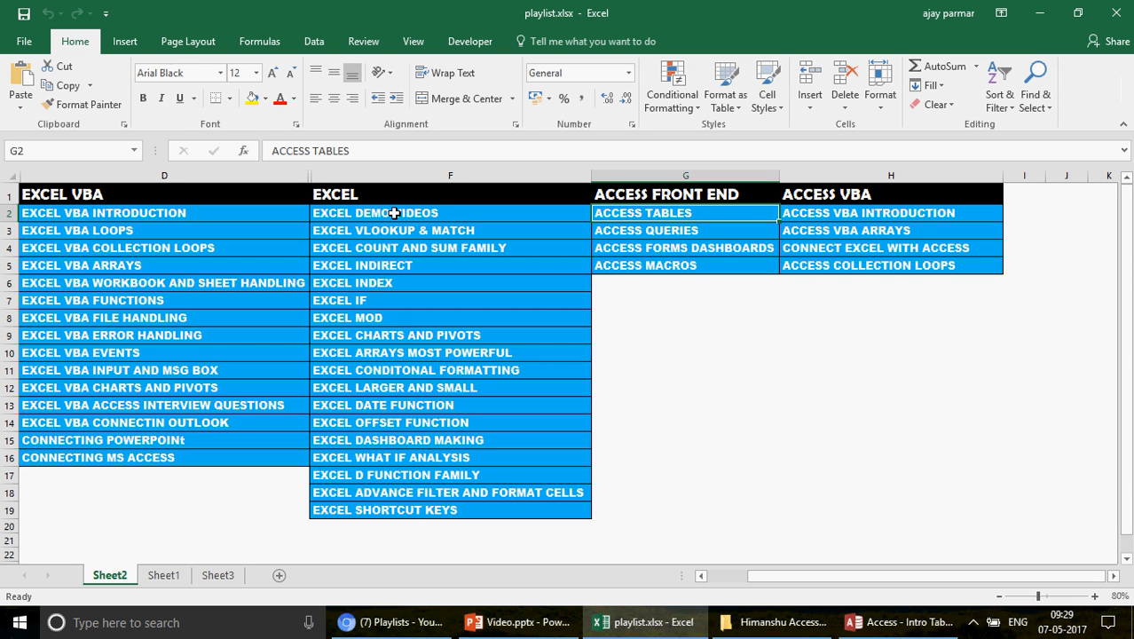
{"action": "key", "text": "Up"}
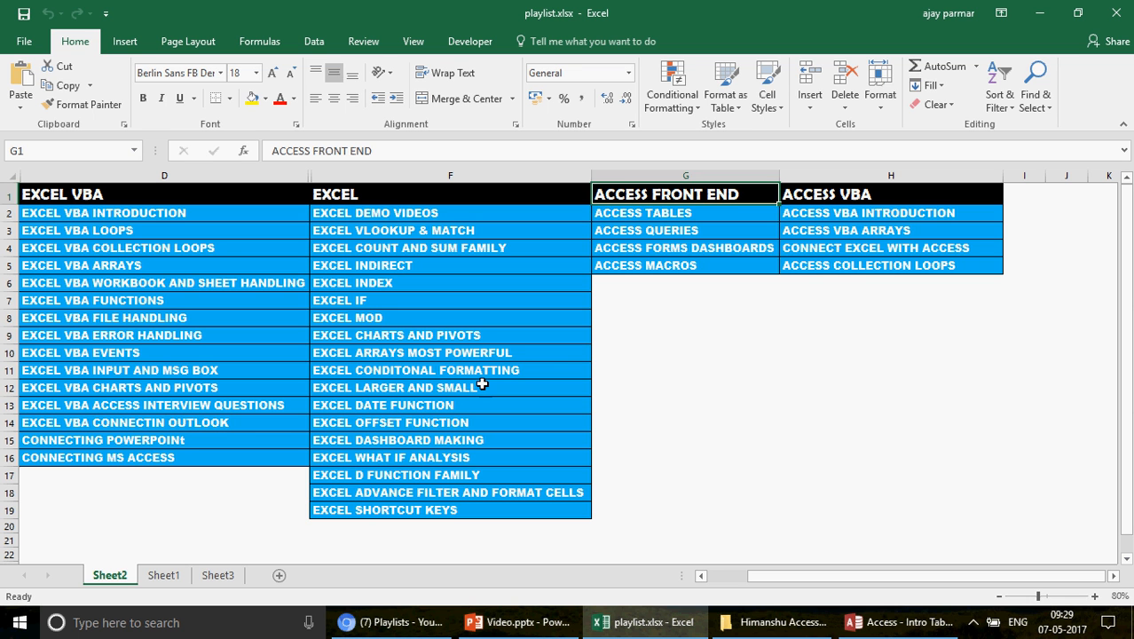
{"action": "left_click", "coordinate": [898, 621]}
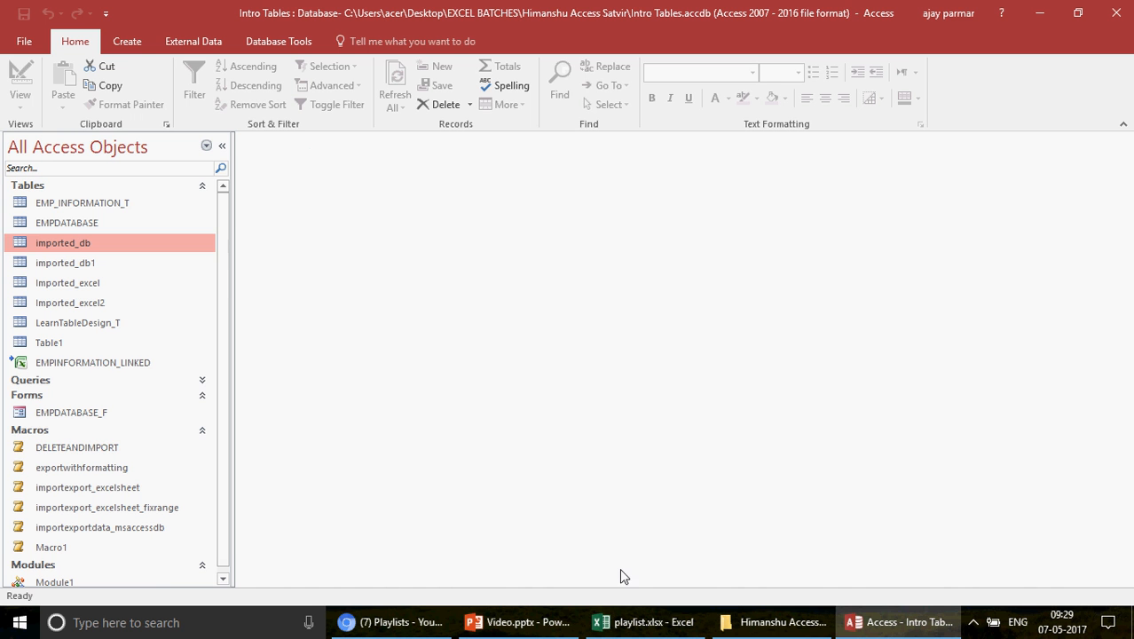
{"action": "left_click", "coordinate": [662, 620]}
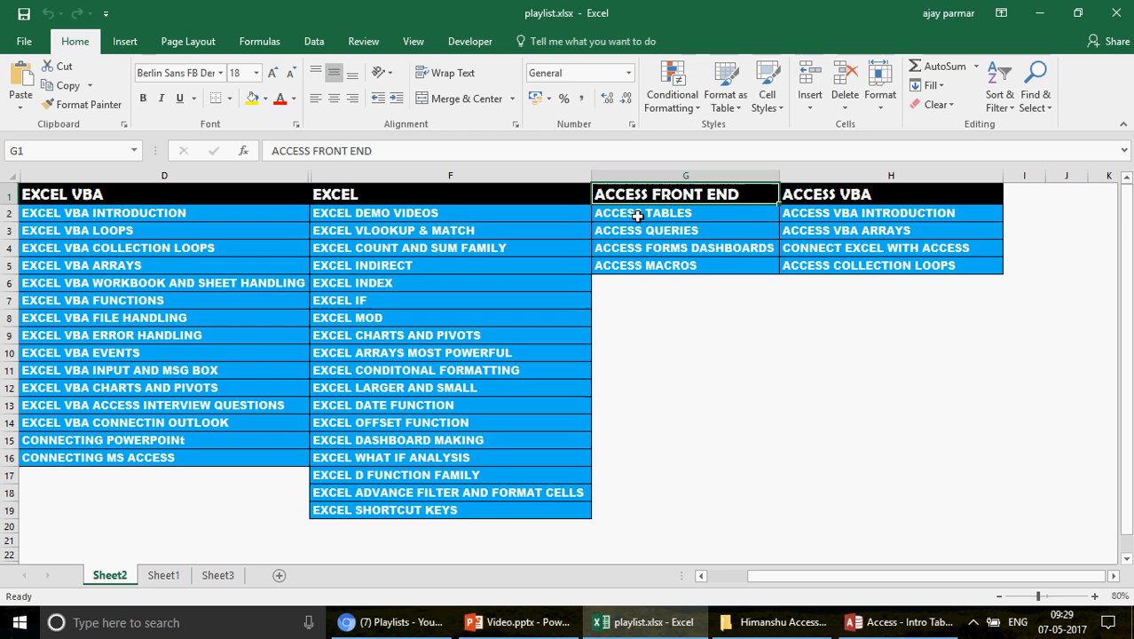
{"action": "left_click", "coordinate": [635, 213]}
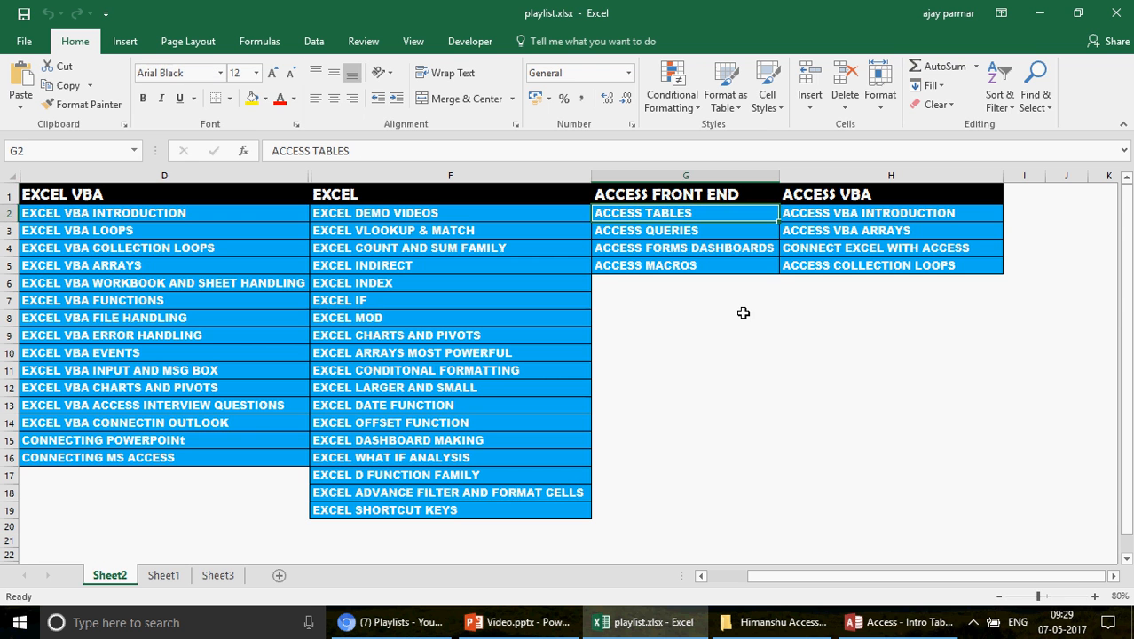
Switch to Access, examine the EMPID column of the imported_db table, and close the table.
{"action": "left_click", "coordinate": [909, 626]}
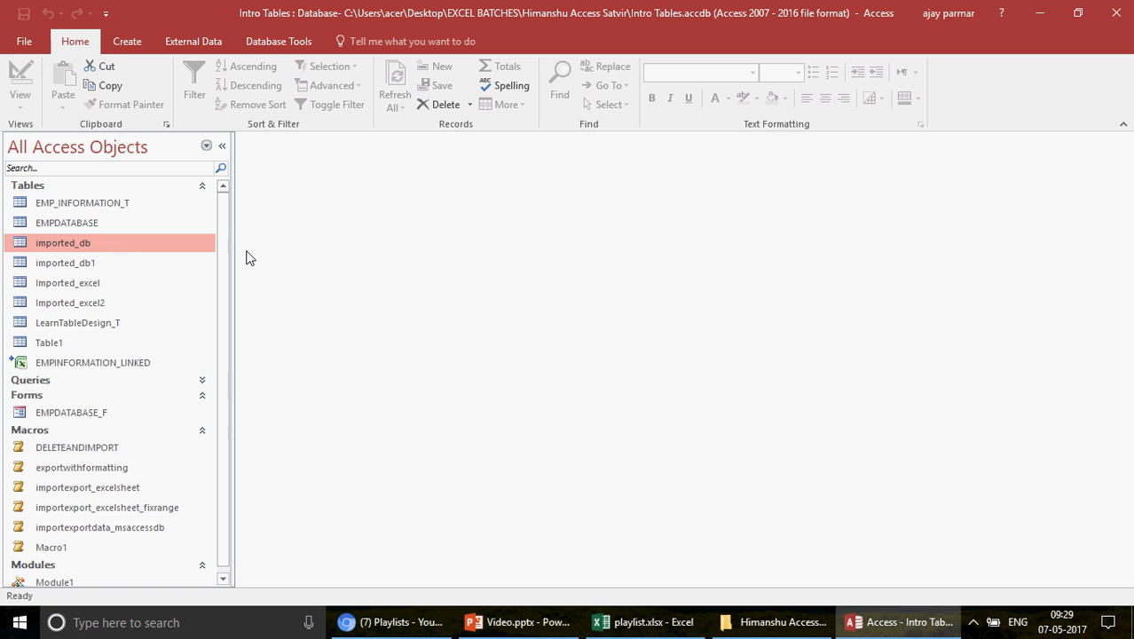
{"action": "double_click", "coordinate": [113, 249]}
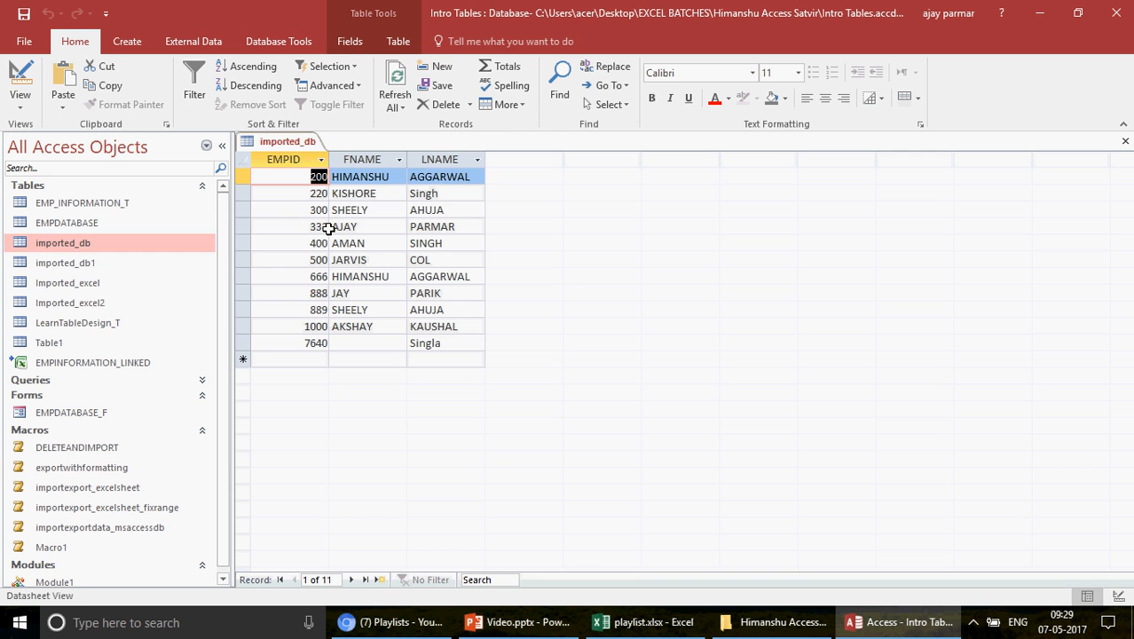
{"action": "left_click", "coordinate": [279, 162]}
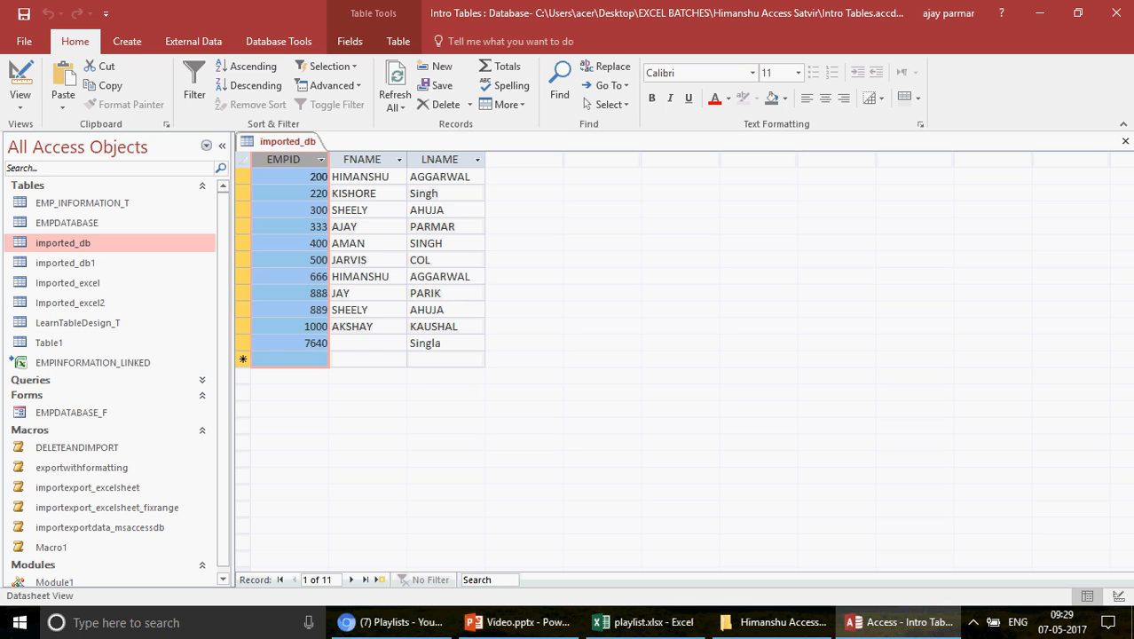
{"action": "left_click", "coordinate": [1124, 142]}
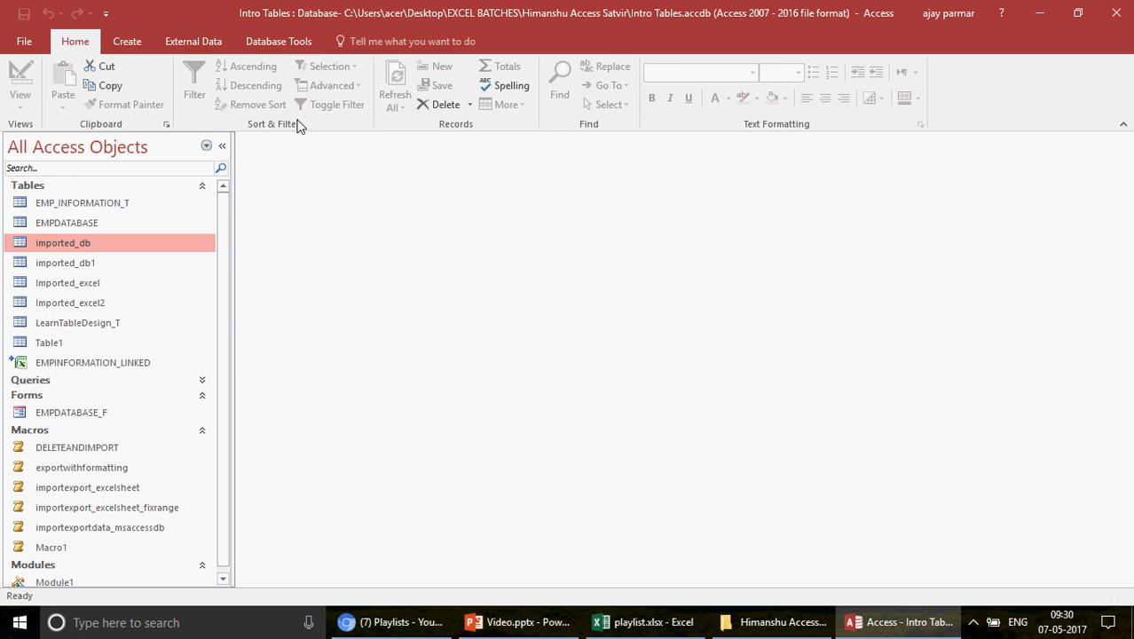
Create a new form in Design view and draw a combo box about 3.5 cm wide near the top of the Detail section.
{"action": "left_click", "coordinate": [133, 48]}
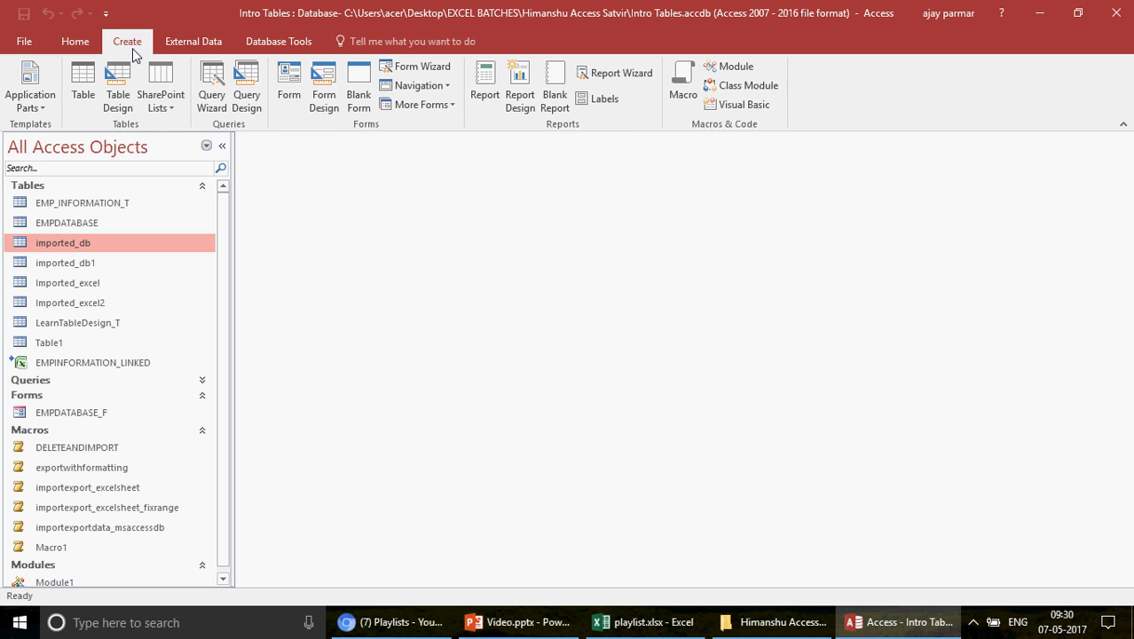
{"action": "left_click", "coordinate": [321, 78]}
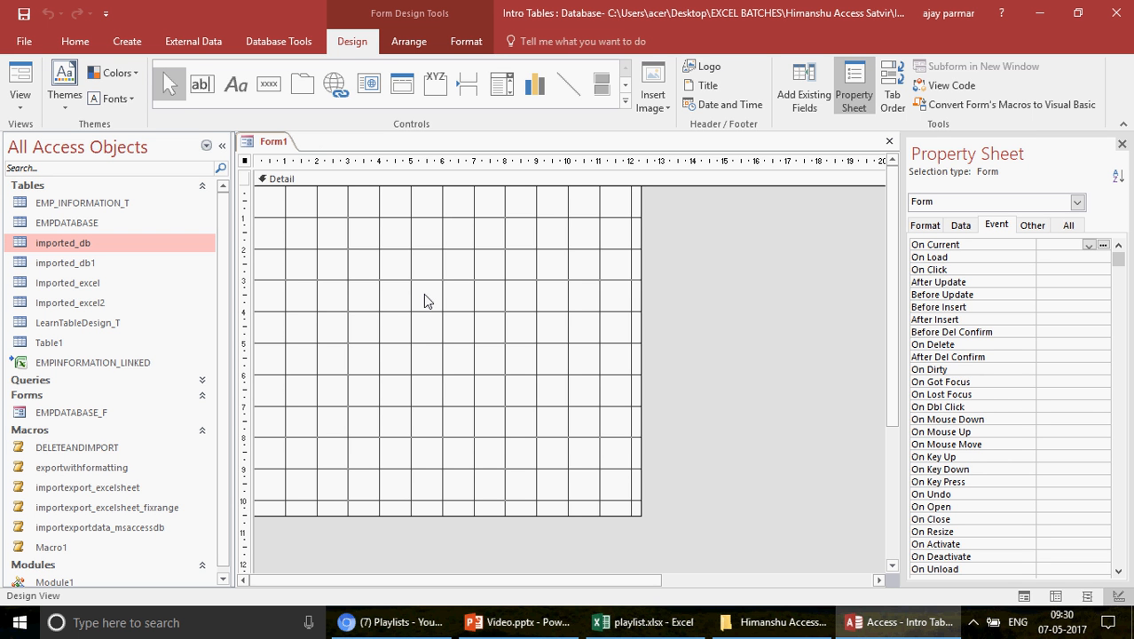
{"action": "left_click", "coordinate": [502, 93]}
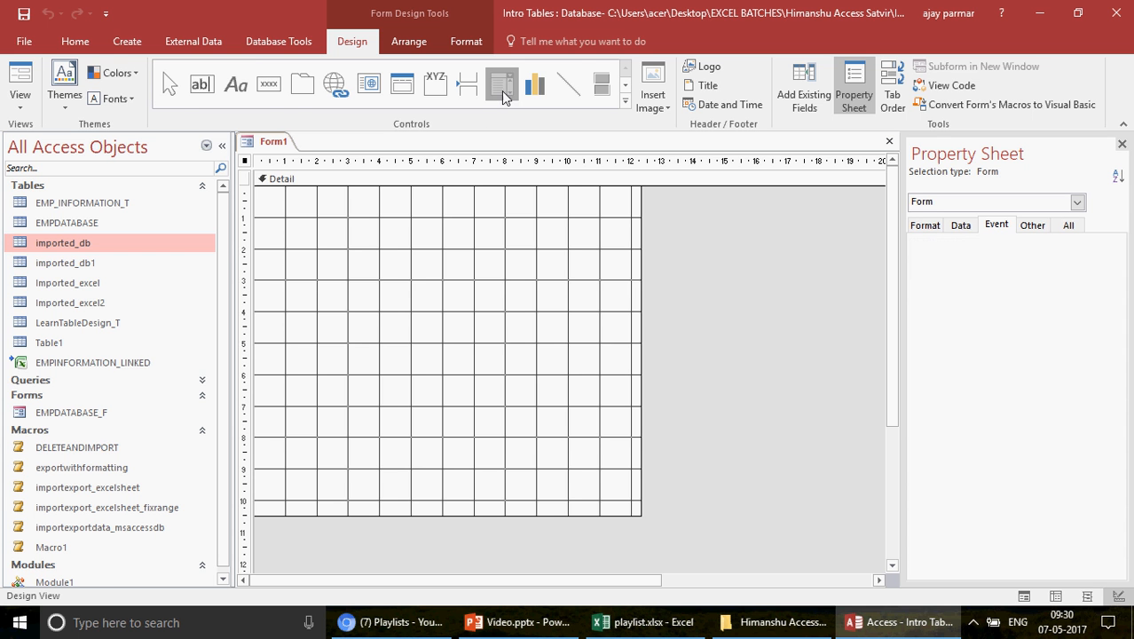
{"action": "left_click_drag", "start_coordinate": [355, 229], "coordinate": [466, 254]}
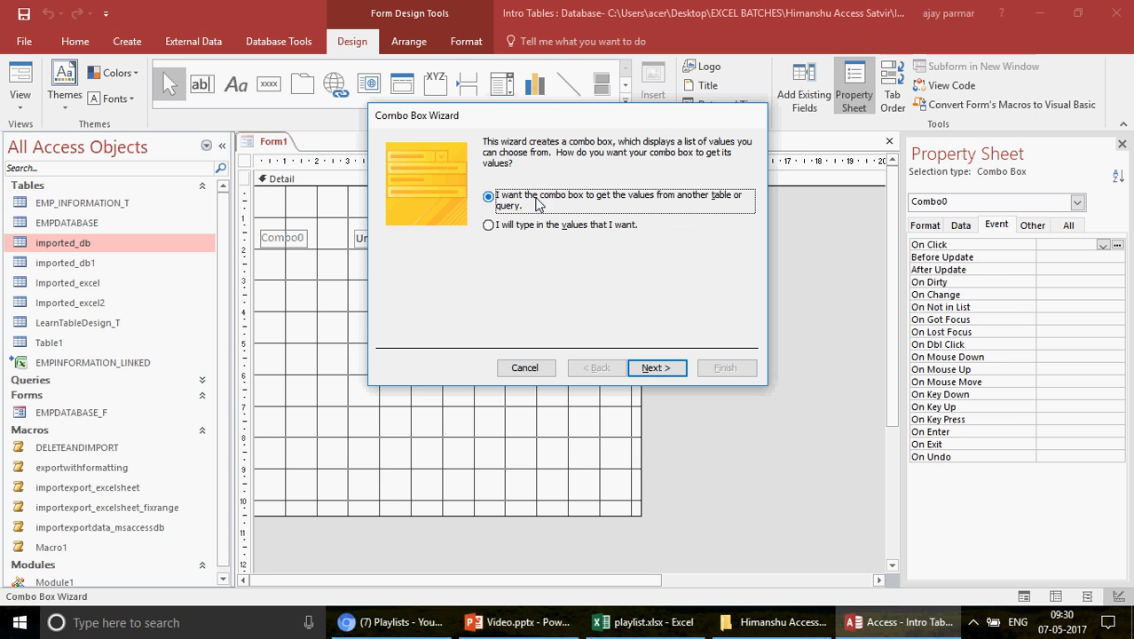
Set the combo box to use typed-in values, enter 100, 333 and 455 in one column, and finish the wizard.
{"action": "left_click", "coordinate": [489, 227]}
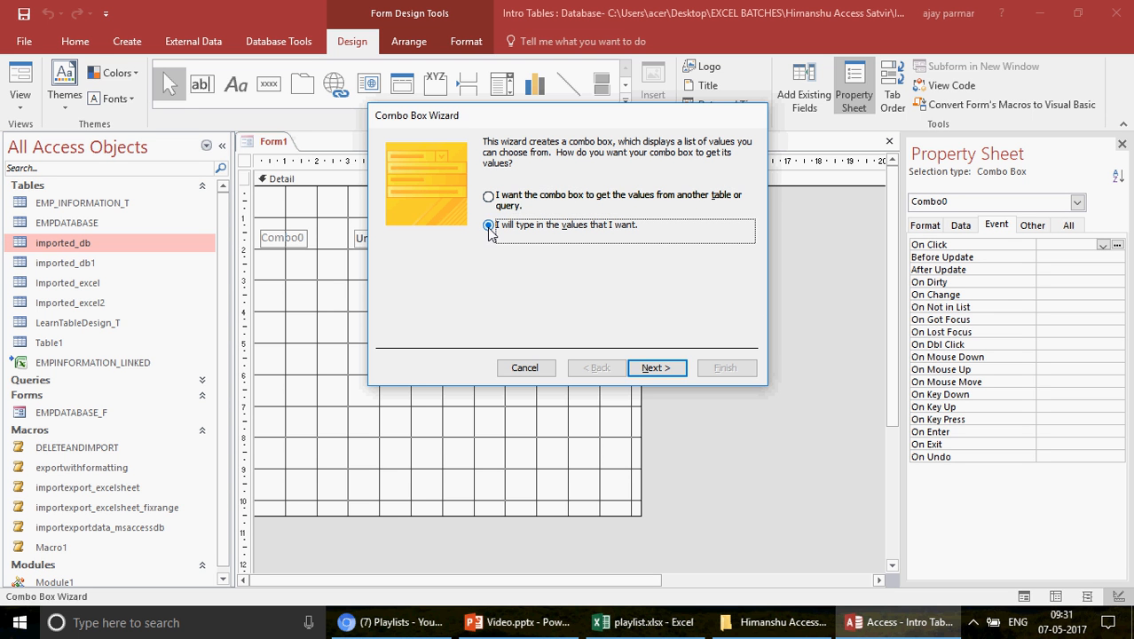
{"action": "left_click", "coordinate": [657, 368]}
{"action": "left_click", "coordinate": [427, 241]}
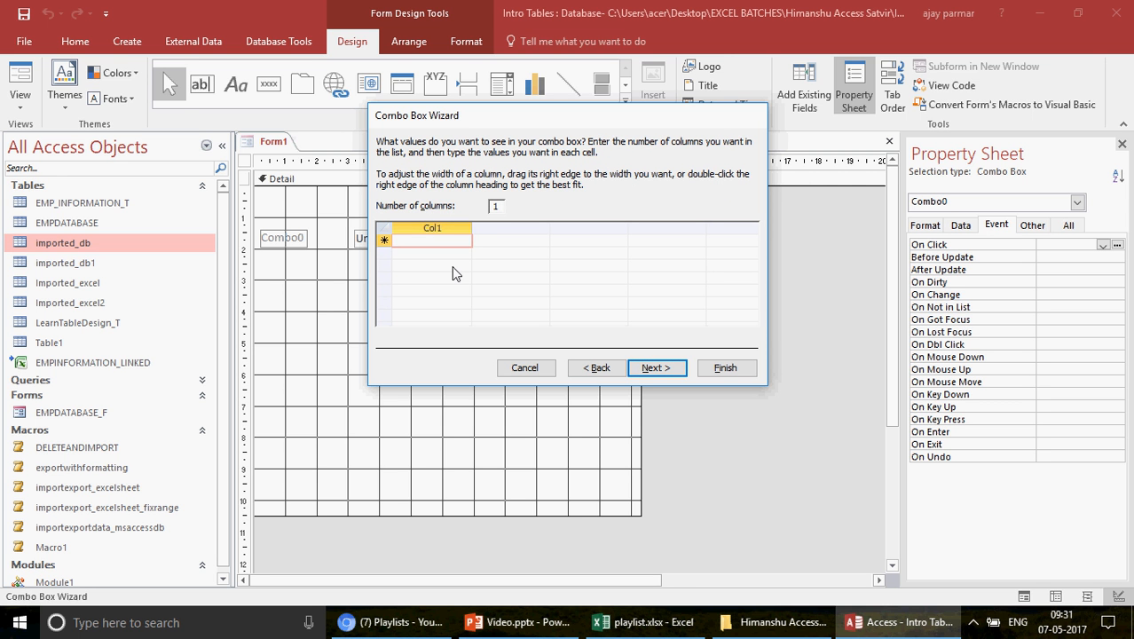
{"action": "type", "text": "100"}
{"action": "key", "text": "Down"}
{"action": "type", "text": "300"}
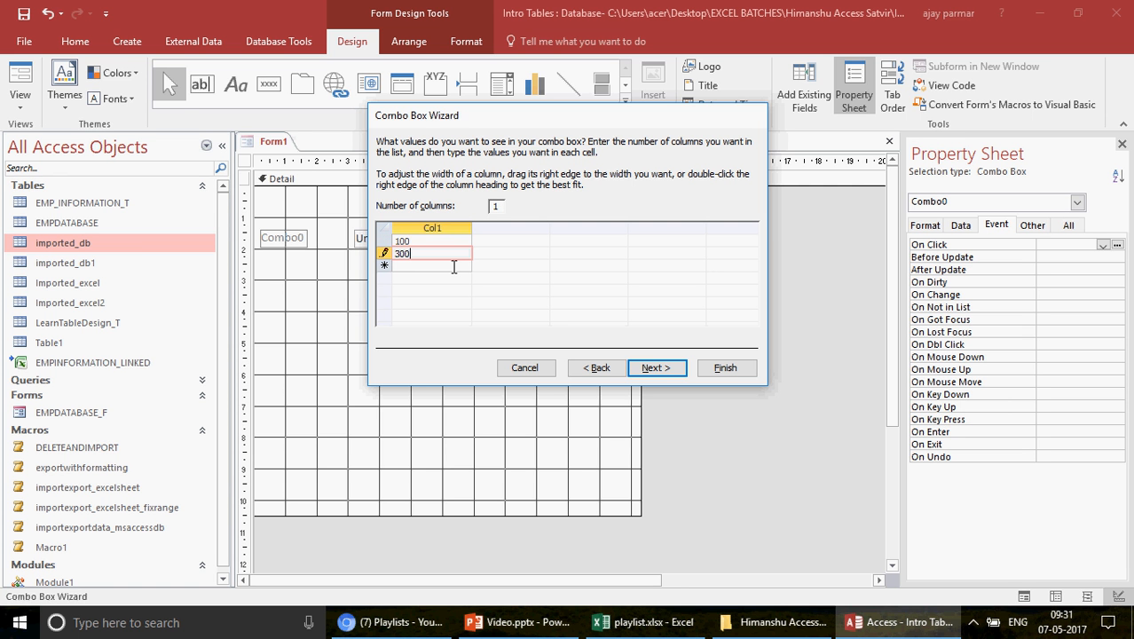
{"action": "key", "text": "BackSpace"}
{"action": "key", "text": "BackSpace"}
{"action": "type", "text": "33"}
{"action": "key", "text": "Down"}
{"action": "type", "text": "455"}
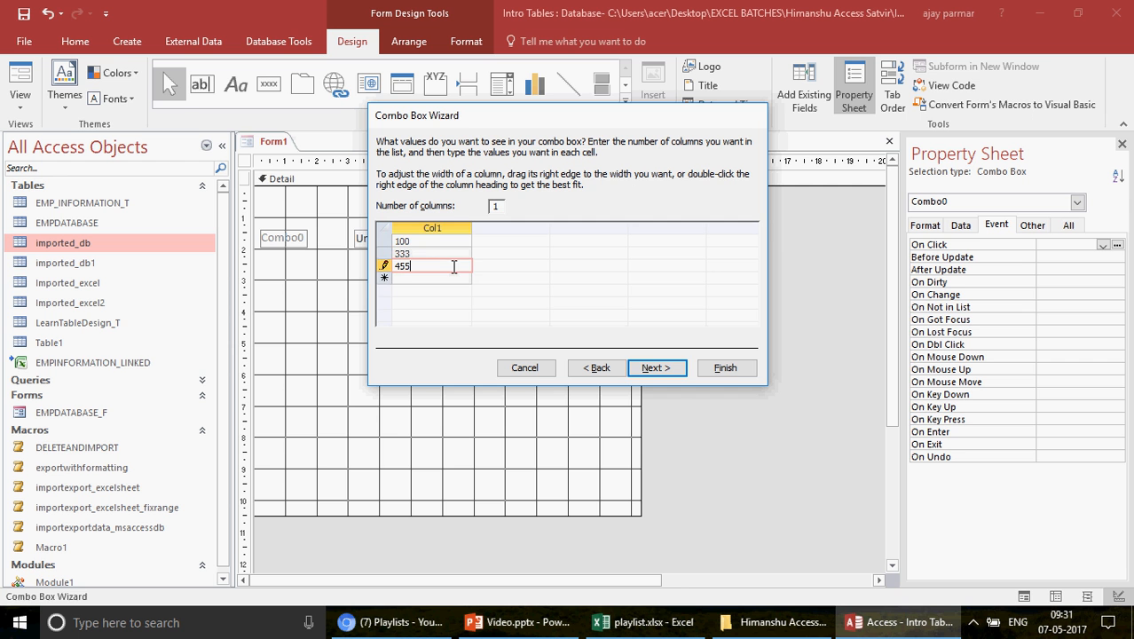
{"action": "key", "text": "Down"}
{"action": "left_click", "coordinate": [652, 367]}
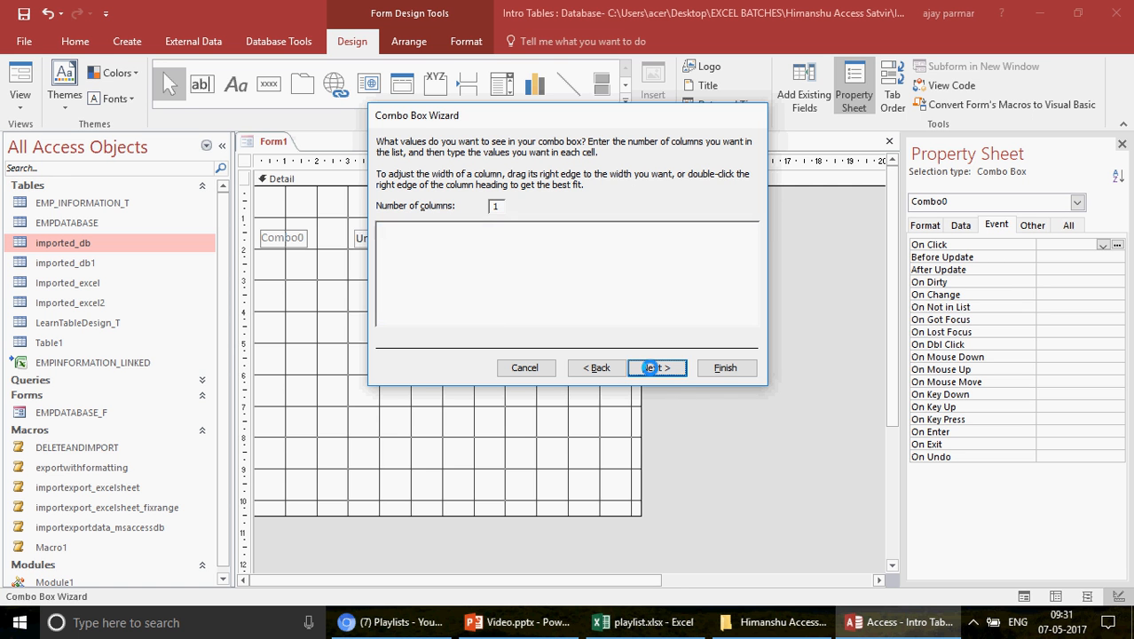
{"action": "left_click", "coordinate": [725, 367]}
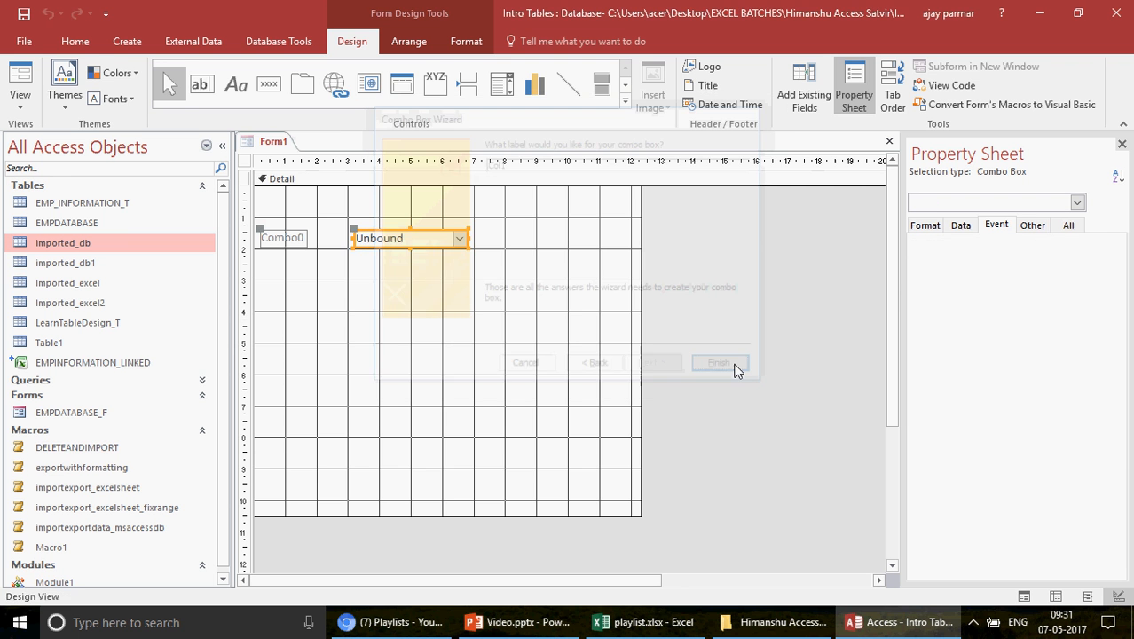
{"action": "left_click", "coordinate": [482, 318]}
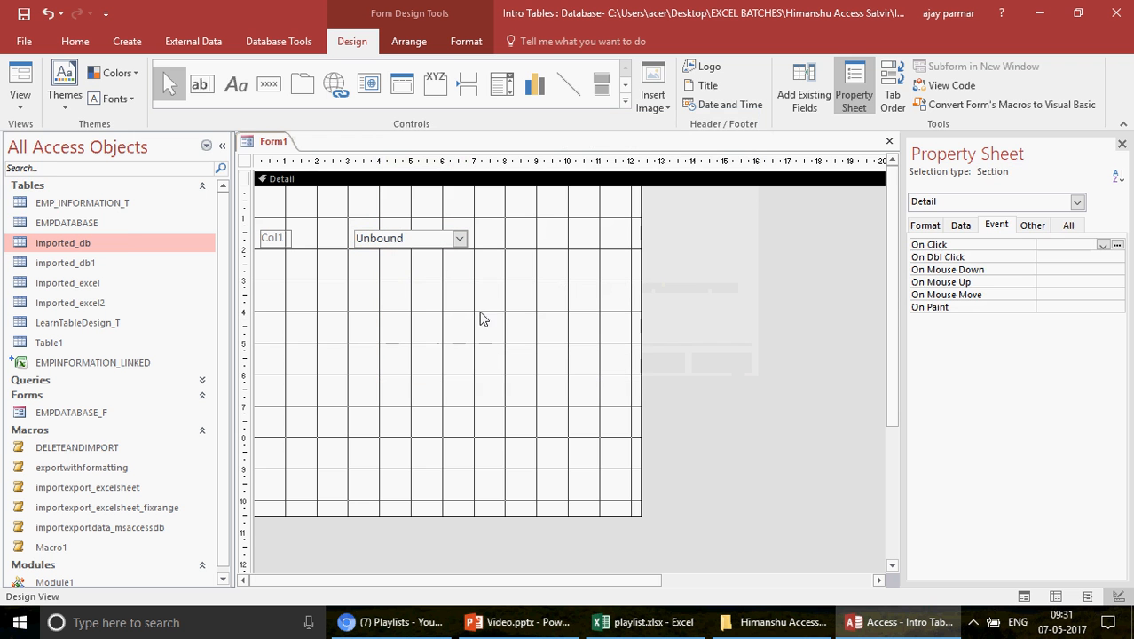
Test the combo box in Form view by choosing 100 from its list, and check the records of the imported_db table.
{"action": "left_click", "coordinate": [20, 106]}
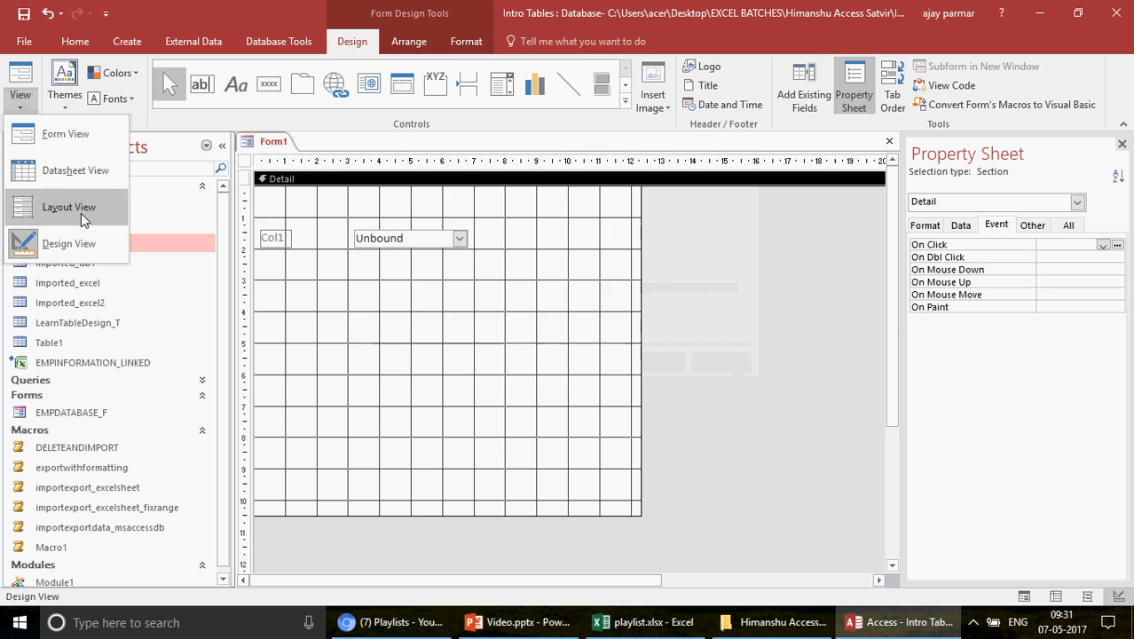
{"action": "left_click", "coordinate": [80, 145]}
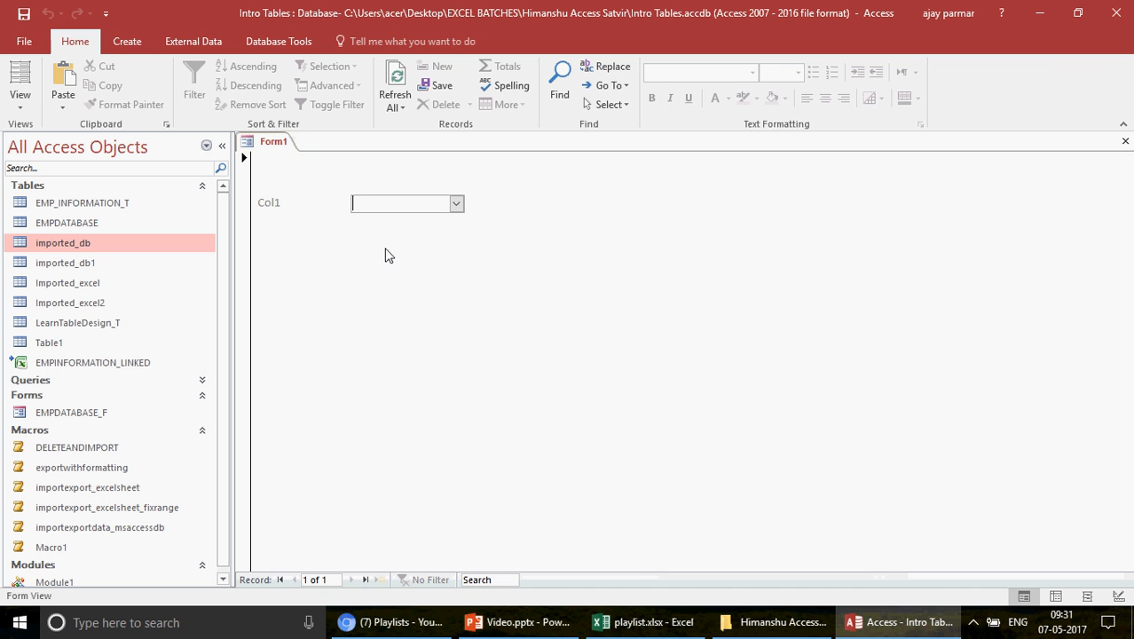
{"action": "left_click", "coordinate": [455, 204]}
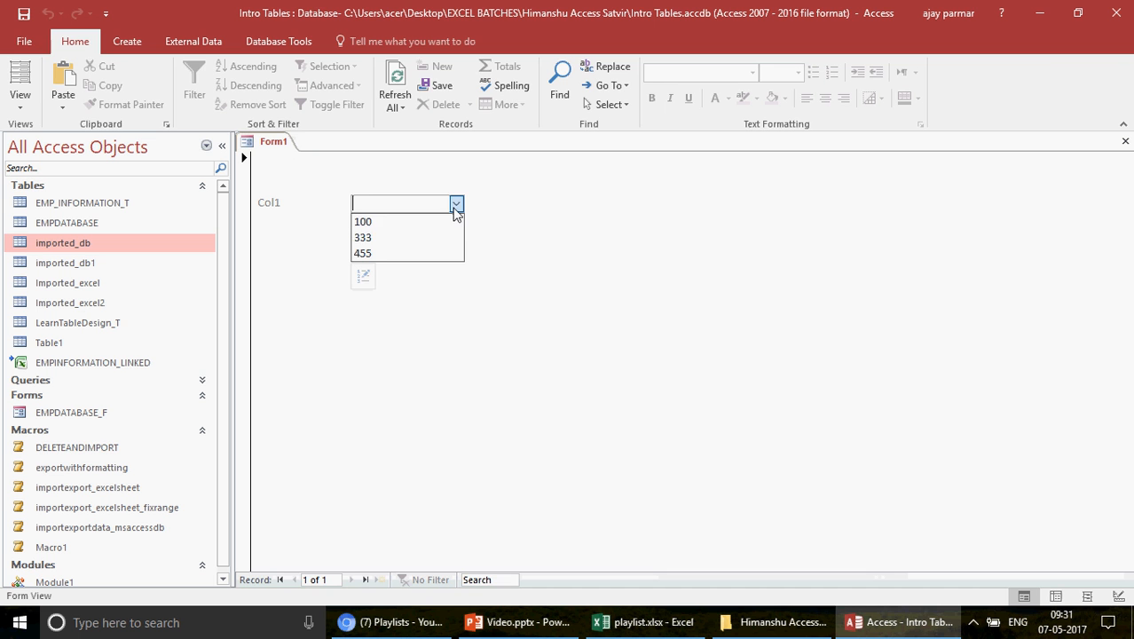
{"action": "left_click", "coordinate": [381, 228]}
{"action": "left_click", "coordinate": [382, 223]}
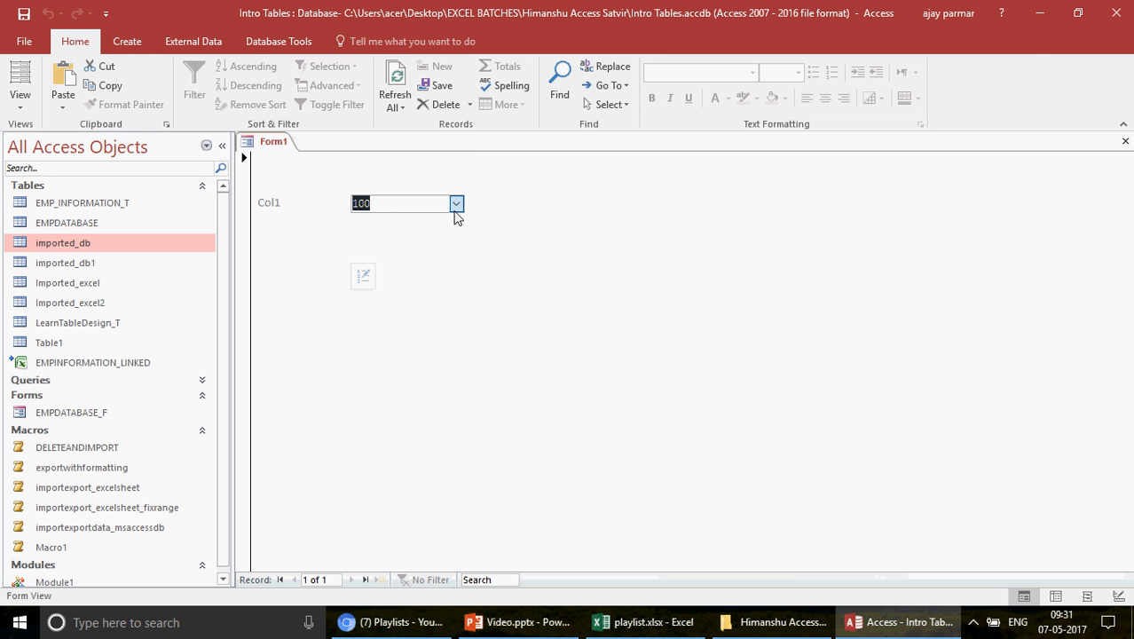
{"action": "left_click", "coordinate": [455, 204]}
{"action": "left_click", "coordinate": [479, 293]}
{"action": "double_click", "coordinate": [100, 248]}
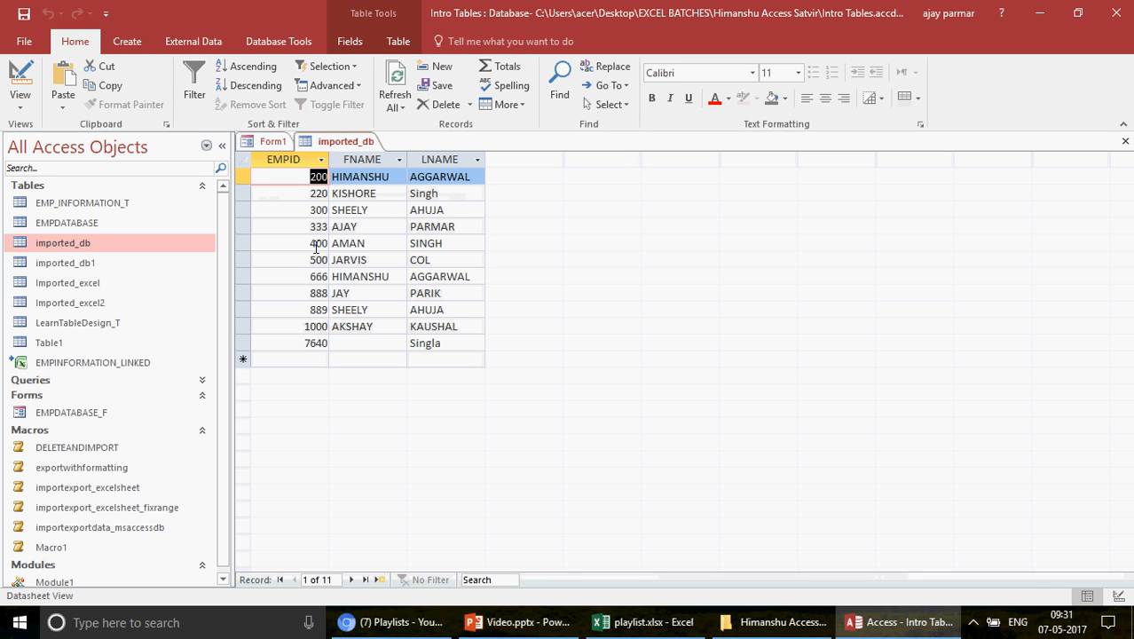
{"action": "left_click", "coordinate": [1125, 142]}
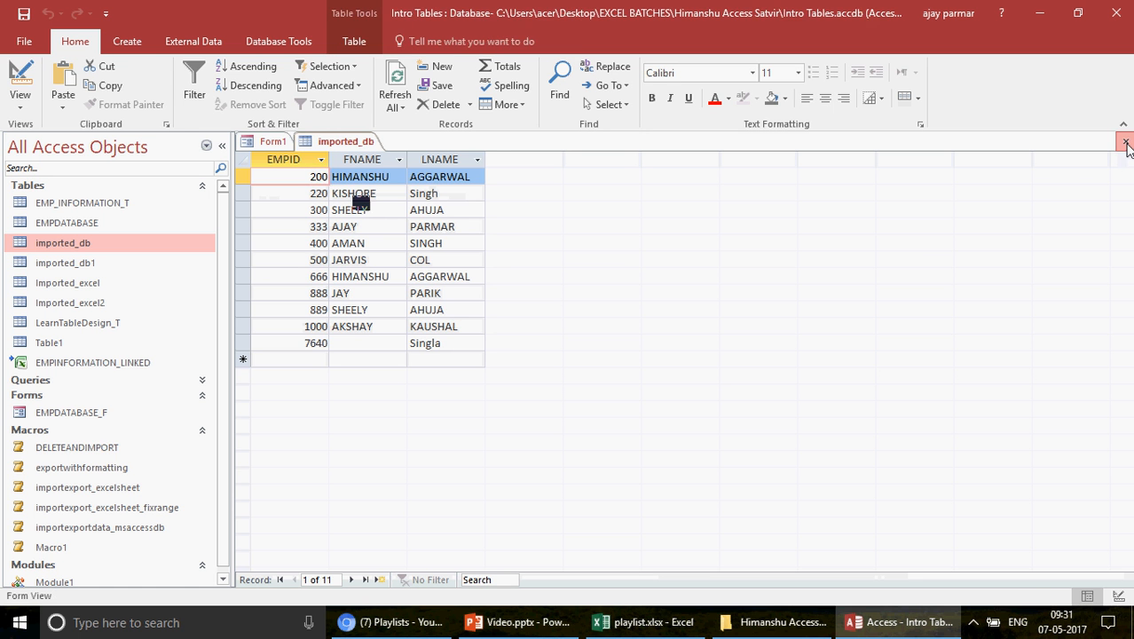
Return the form to Design view and draw a second combo box about 3.3 cm wide below the first one.
{"action": "left_click", "coordinate": [19, 102]}
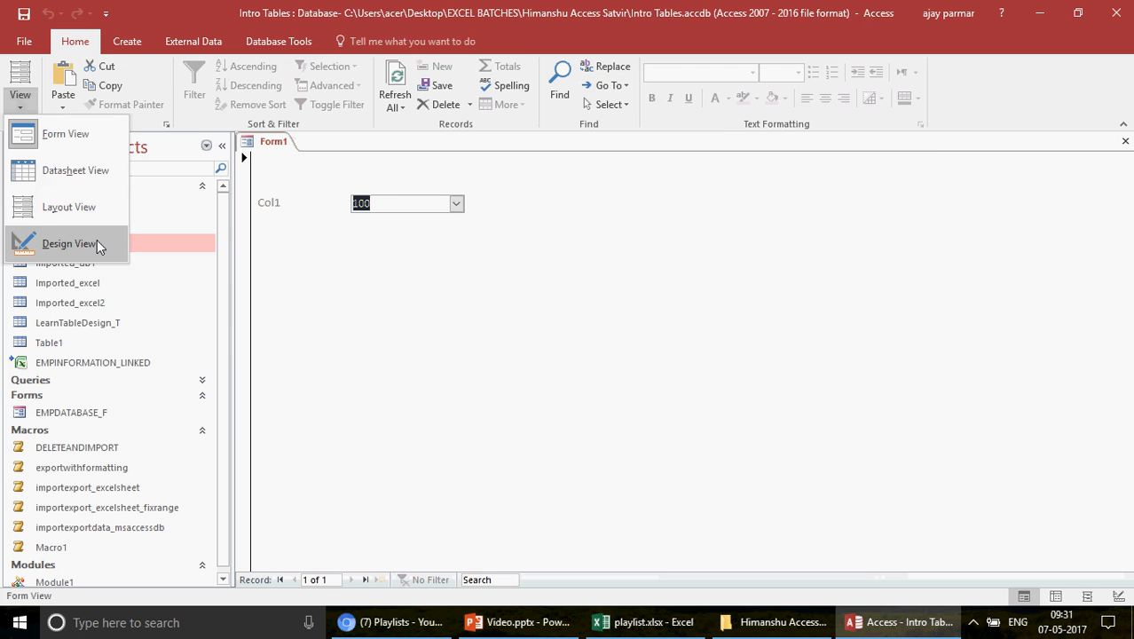
{"action": "left_click", "coordinate": [71, 243]}
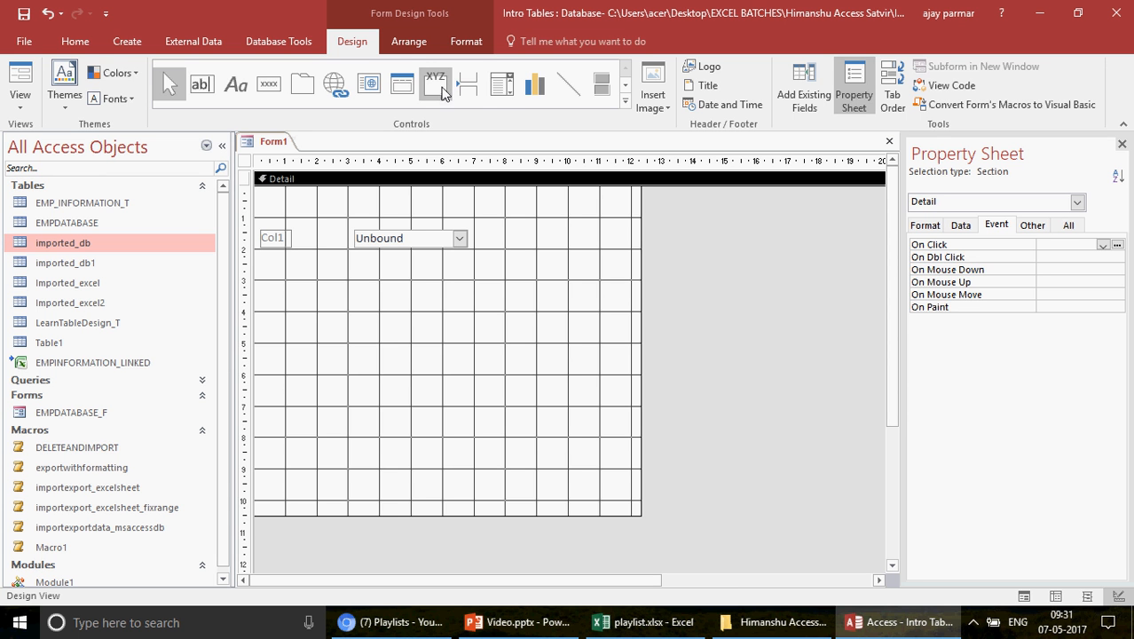
{"action": "left_click", "coordinate": [502, 83]}
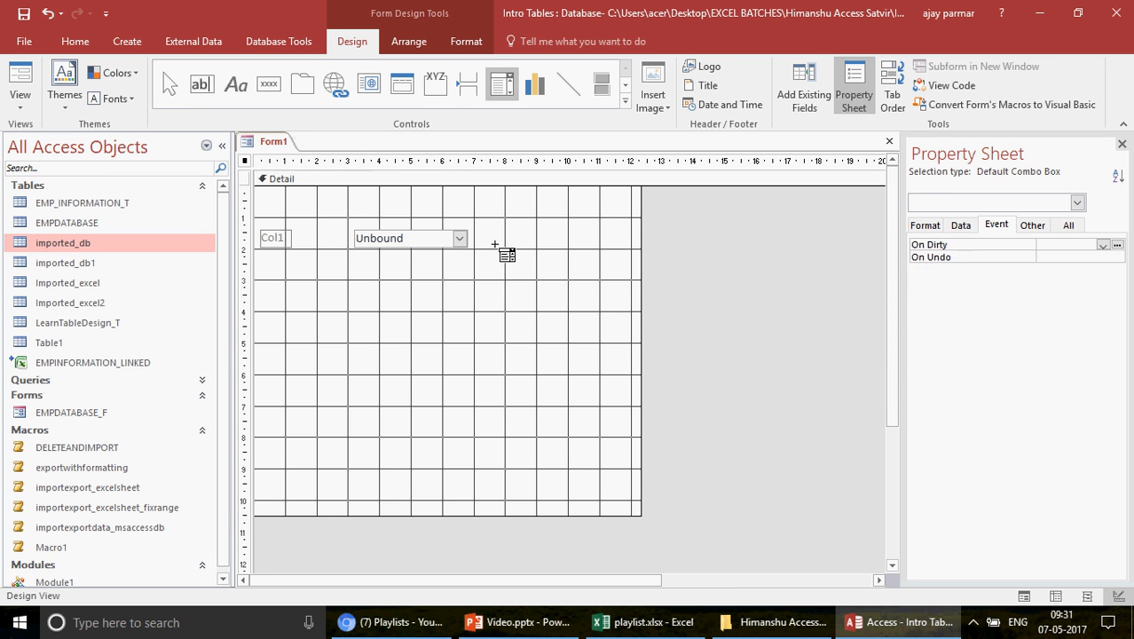
{"action": "left_click_drag", "start_coordinate": [355, 279], "coordinate": [458, 301]}
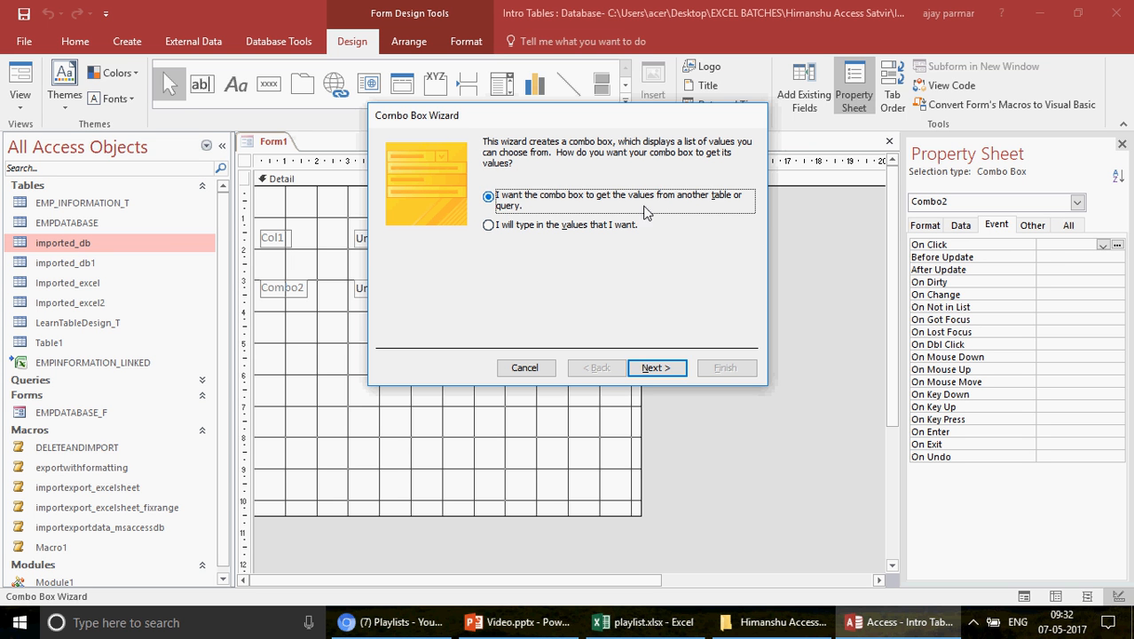
Set the new combo box to get its values from another table or query, using the imported_db table as the source.
{"action": "left_click", "coordinate": [657, 372]}
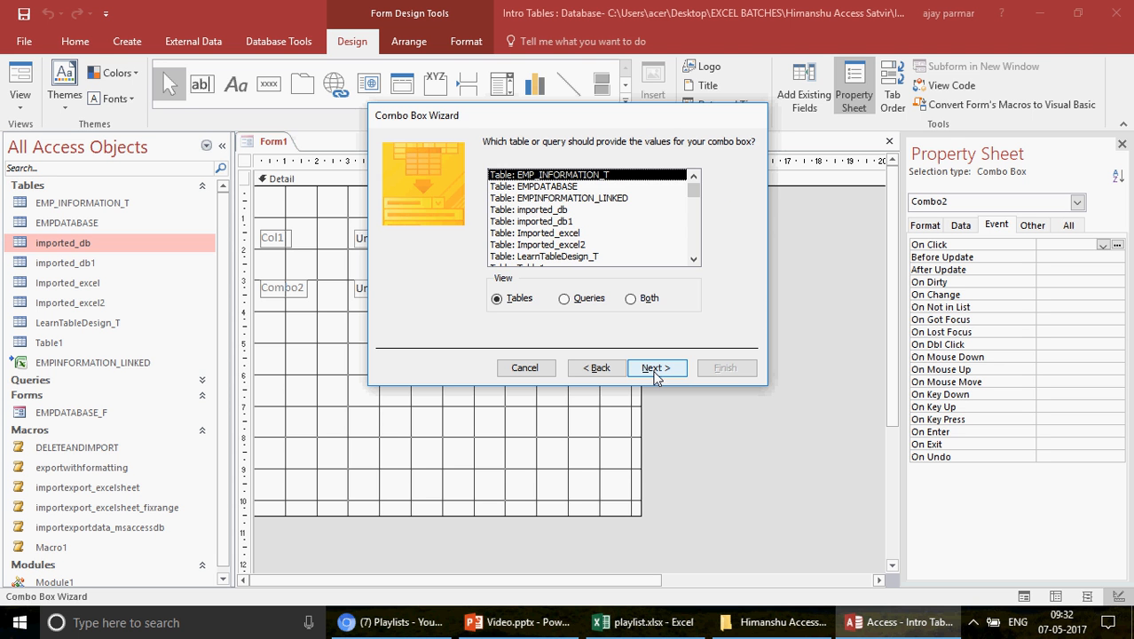
{"action": "left_click", "coordinate": [655, 369]}
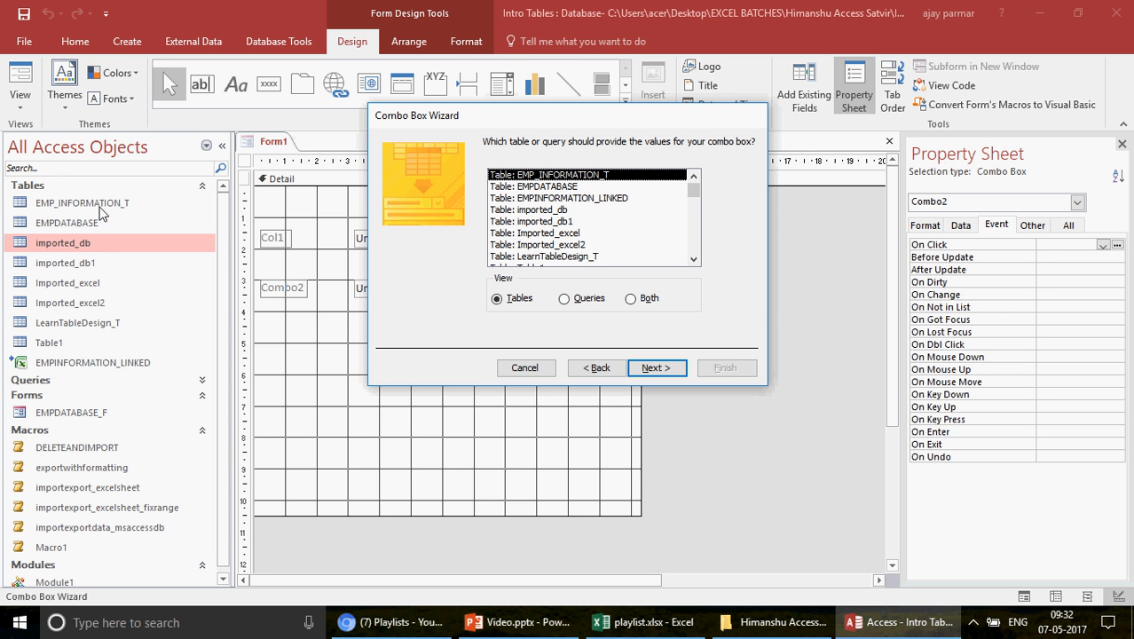
{"action": "left_click", "coordinate": [693, 261]}
{"action": "left_click", "coordinate": [566, 305]}
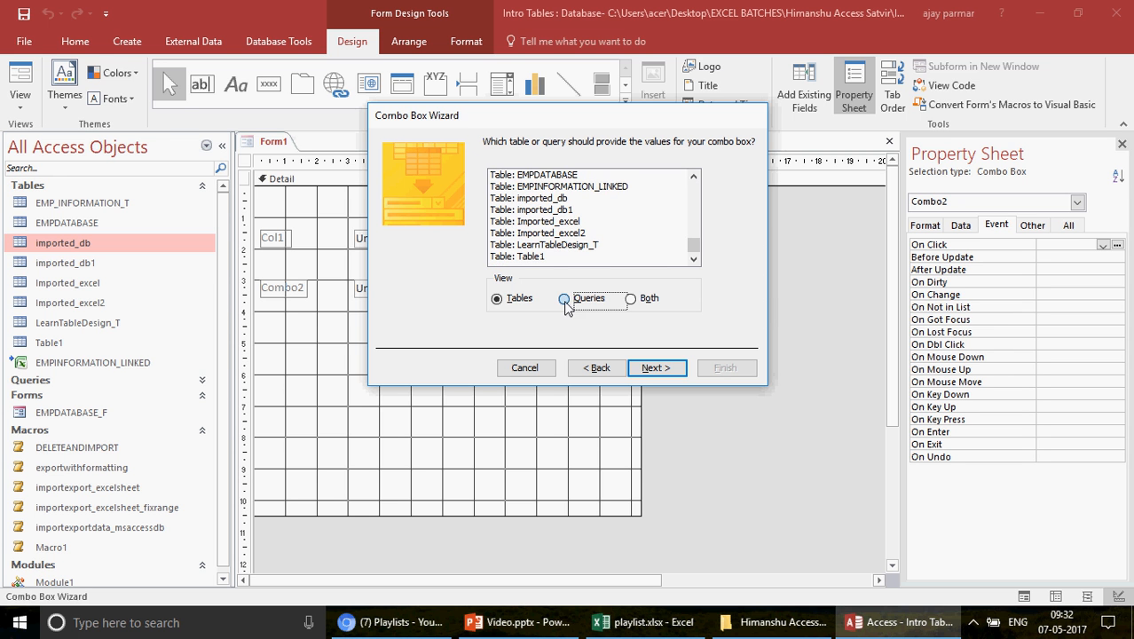
{"action": "left_click", "coordinate": [630, 299]}
{"action": "left_click", "coordinate": [512, 306]}
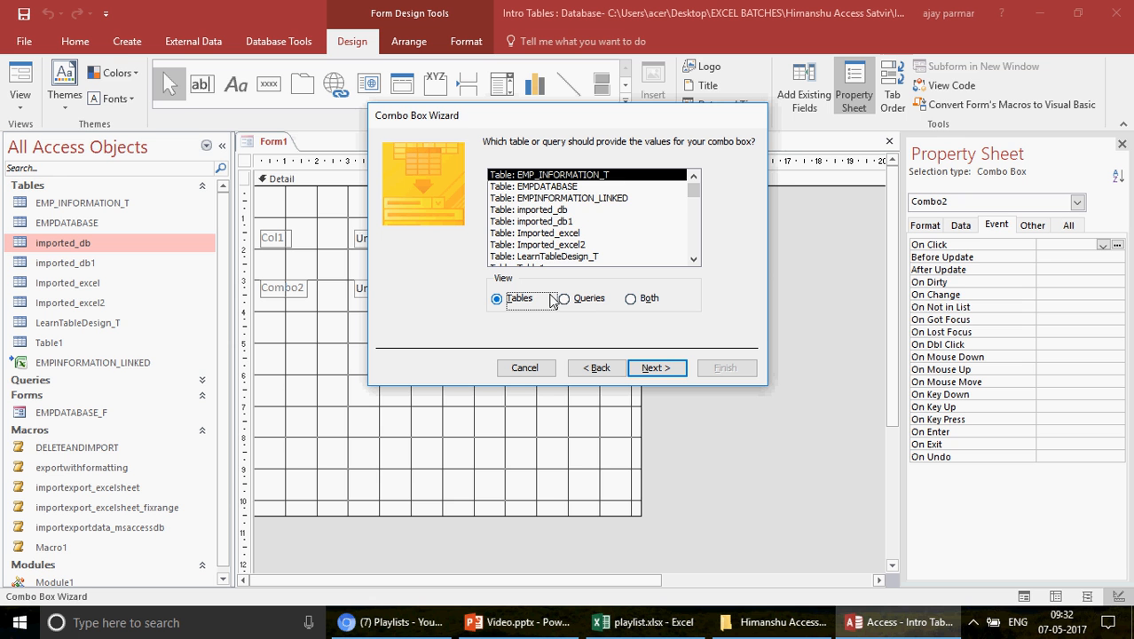
{"action": "left_click", "coordinate": [563, 210]}
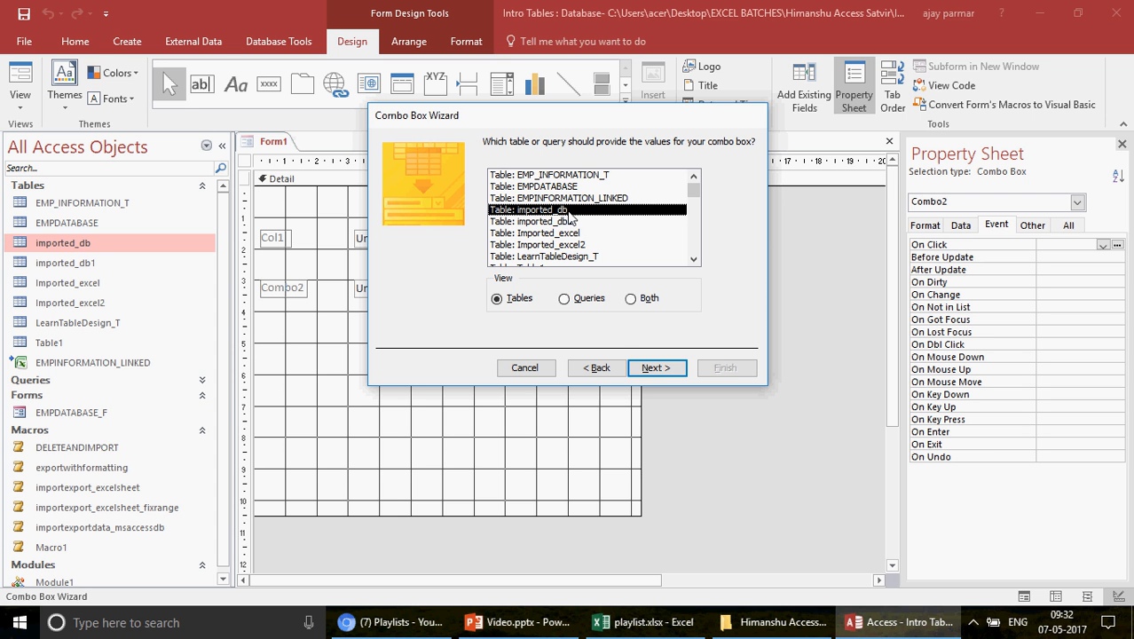
{"action": "left_click", "coordinate": [665, 369]}
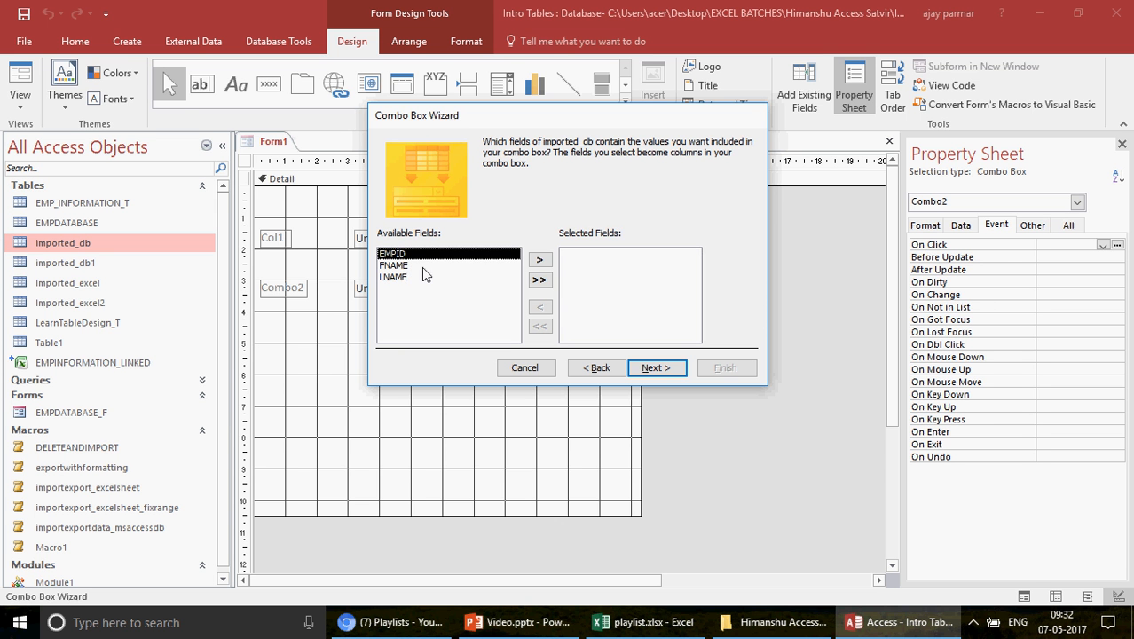
Include the EMPID field in the combo box and sort its items by EMPID in ascending order.
{"action": "left_click", "coordinate": [539, 260]}
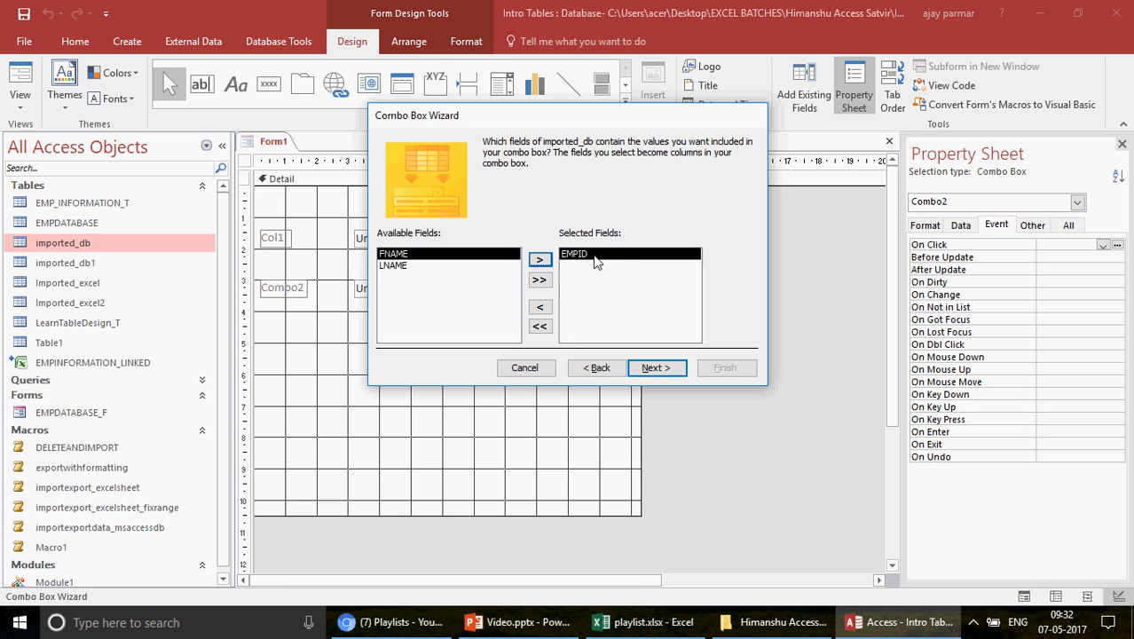
{"action": "left_click", "coordinate": [656, 369]}
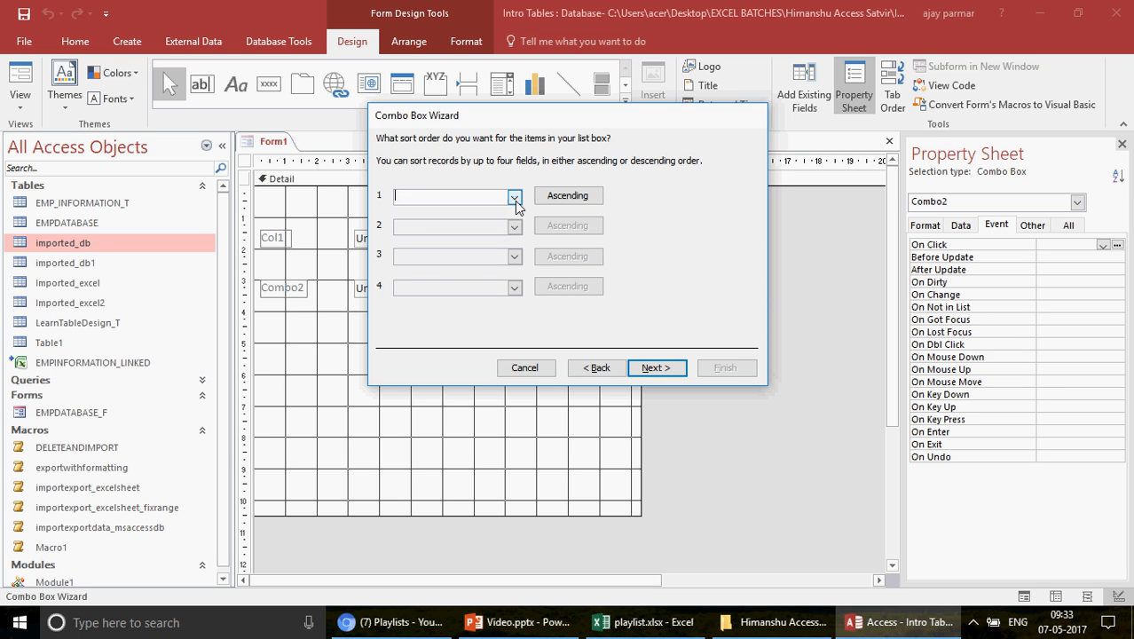
{"action": "left_click", "coordinate": [514, 198]}
{"action": "left_click", "coordinate": [422, 225]}
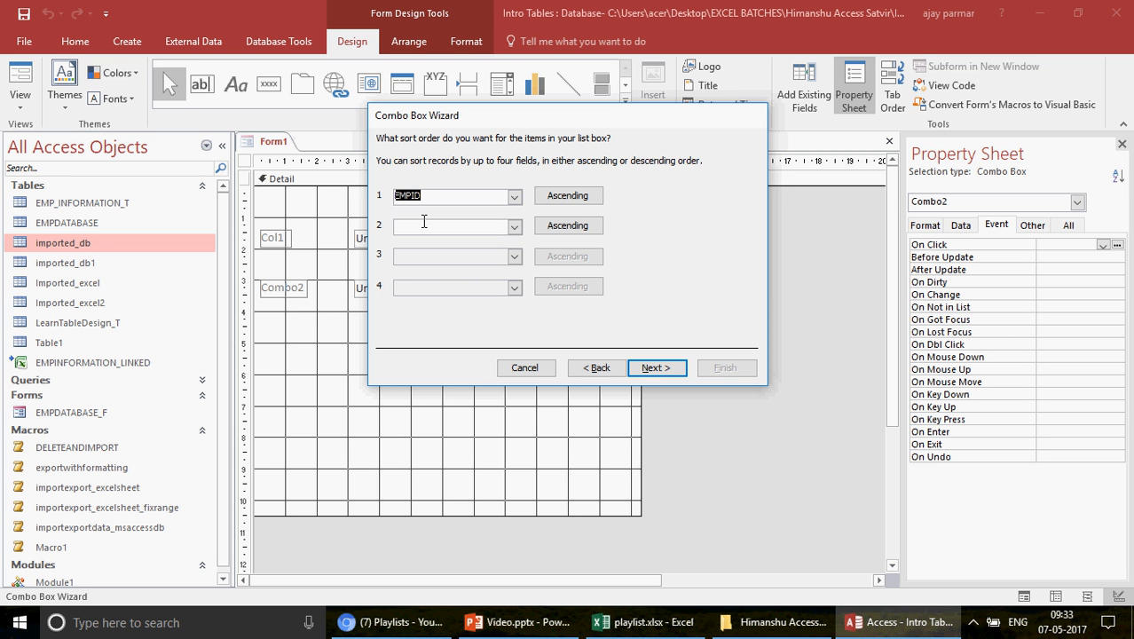
{"action": "left_click", "coordinate": [588, 204]}
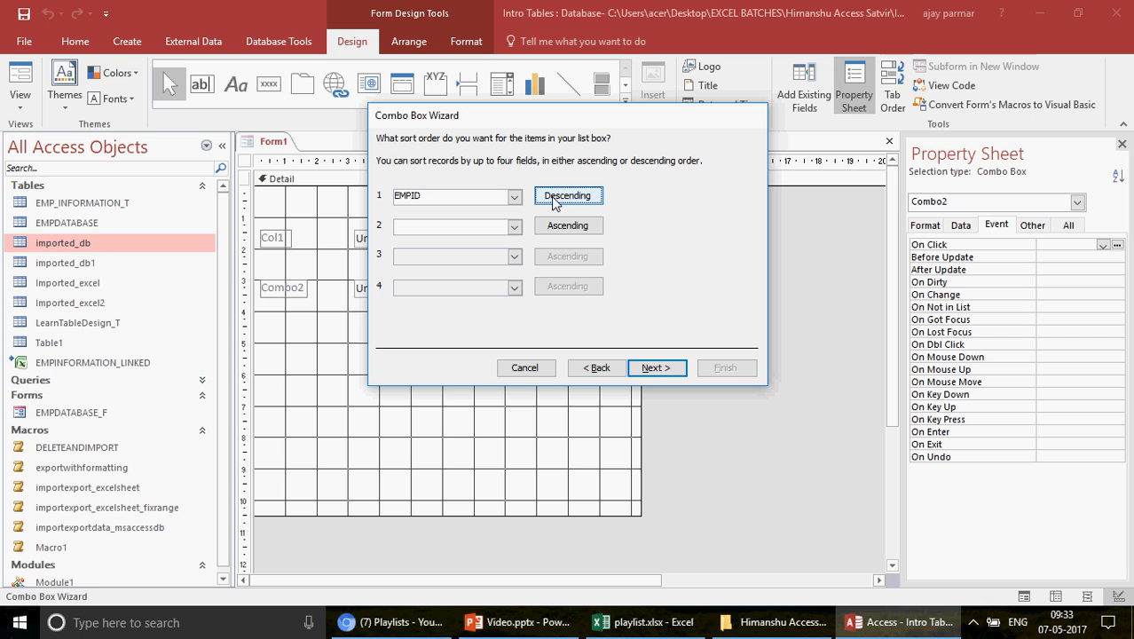
{"action": "left_click", "coordinate": [575, 206]}
{"action": "left_click", "coordinate": [573, 202]}
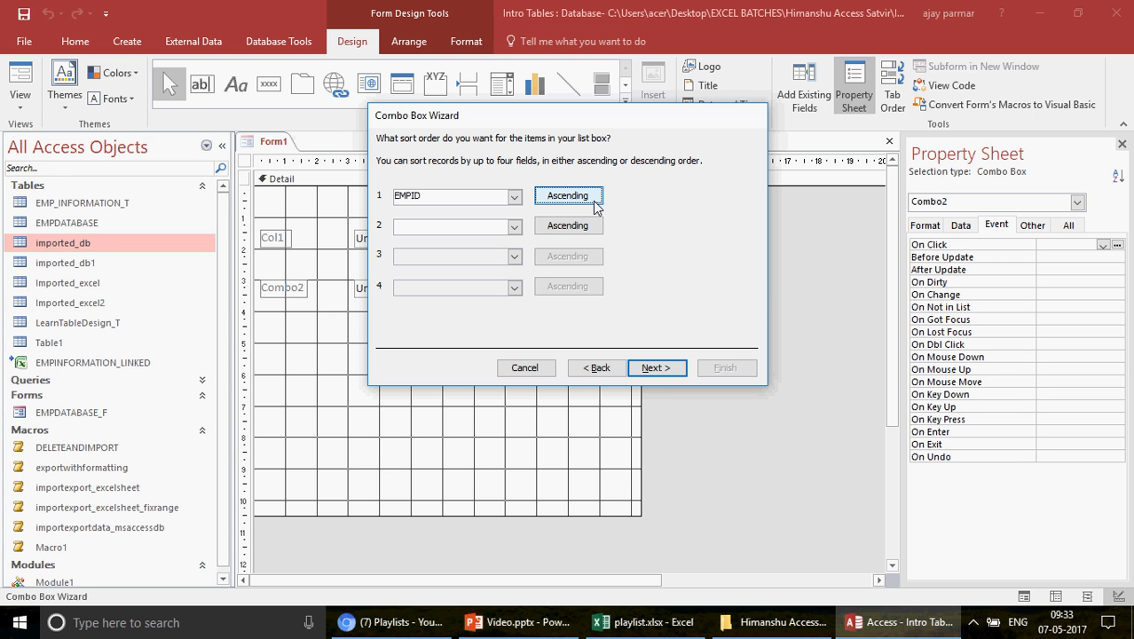
Accept the default column width and the label EMPID, and finish the combo box wizard.
{"action": "left_click", "coordinate": [661, 371]}
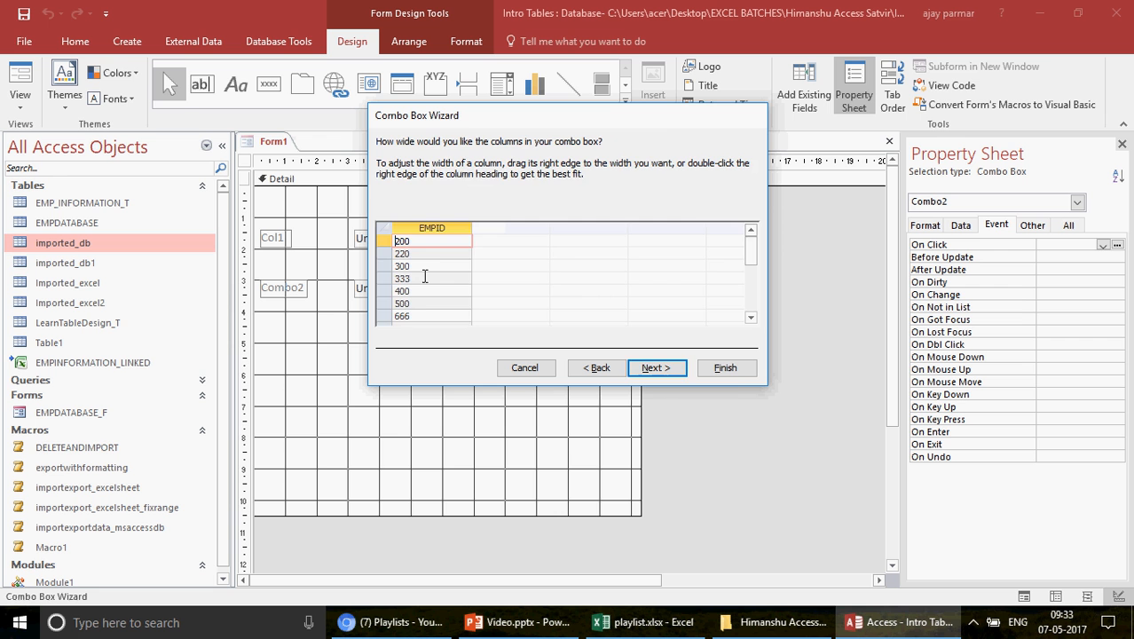
{"action": "left_click", "coordinate": [658, 368]}
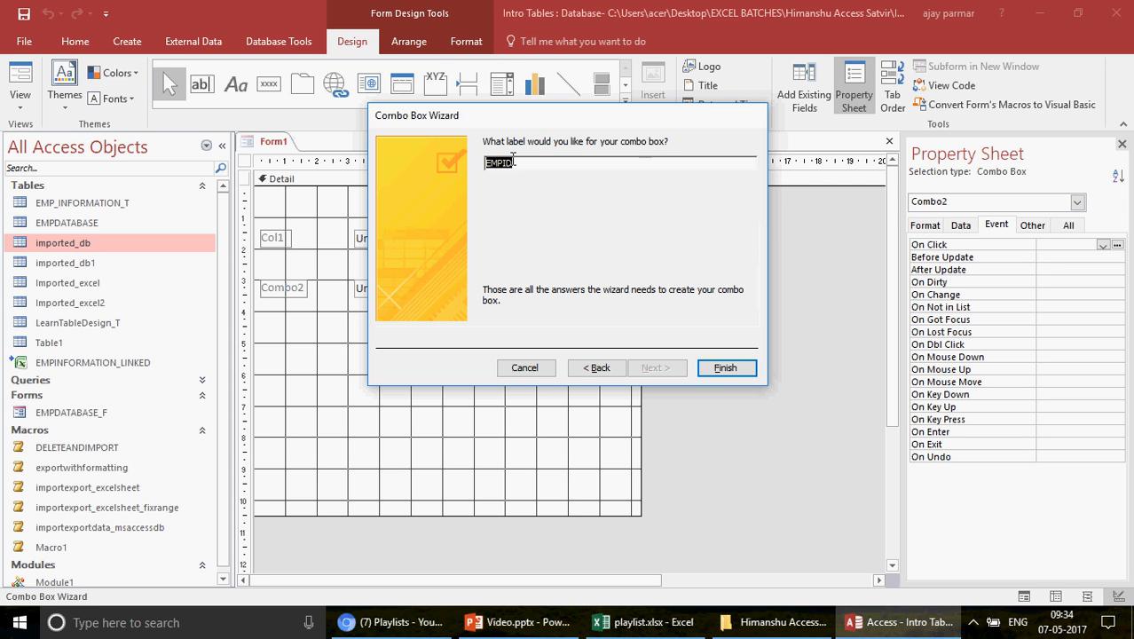
{"action": "left_click", "coordinate": [728, 371]}
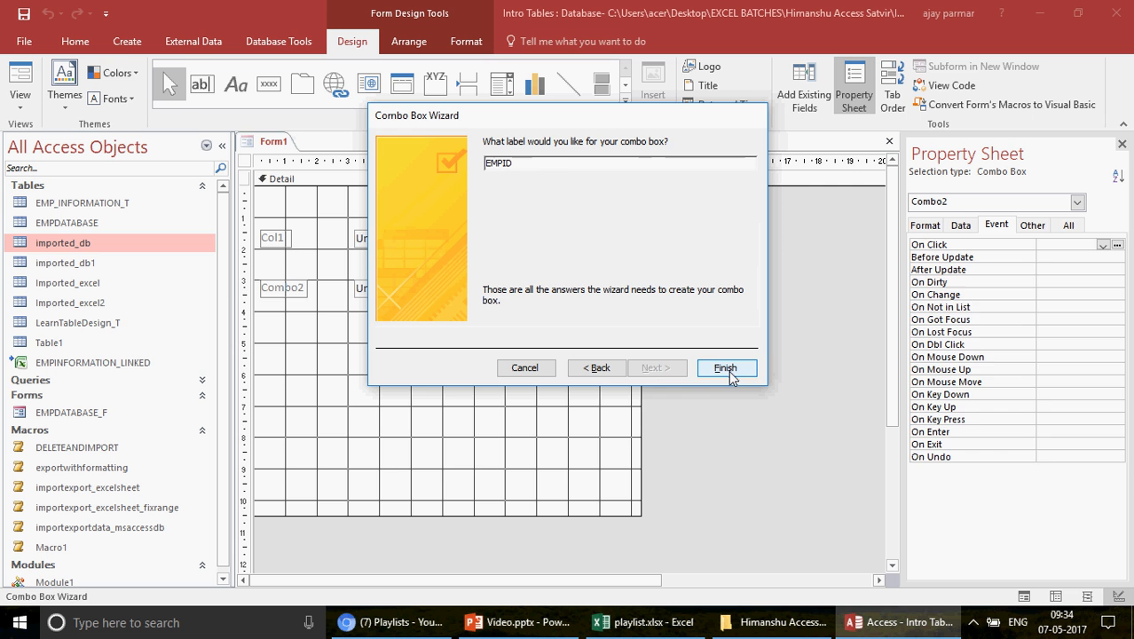
Show the form in Form view and examine the values listed in the EMPID combo box.
{"action": "left_click", "coordinate": [284, 292]}
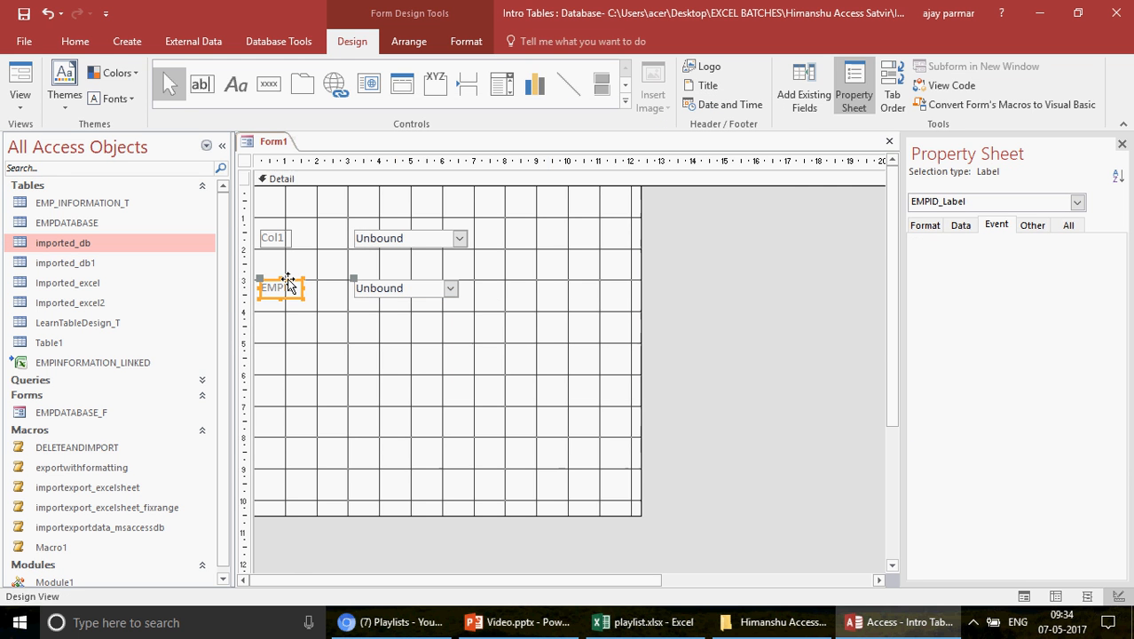
{"action": "left_click", "coordinate": [34, 78]}
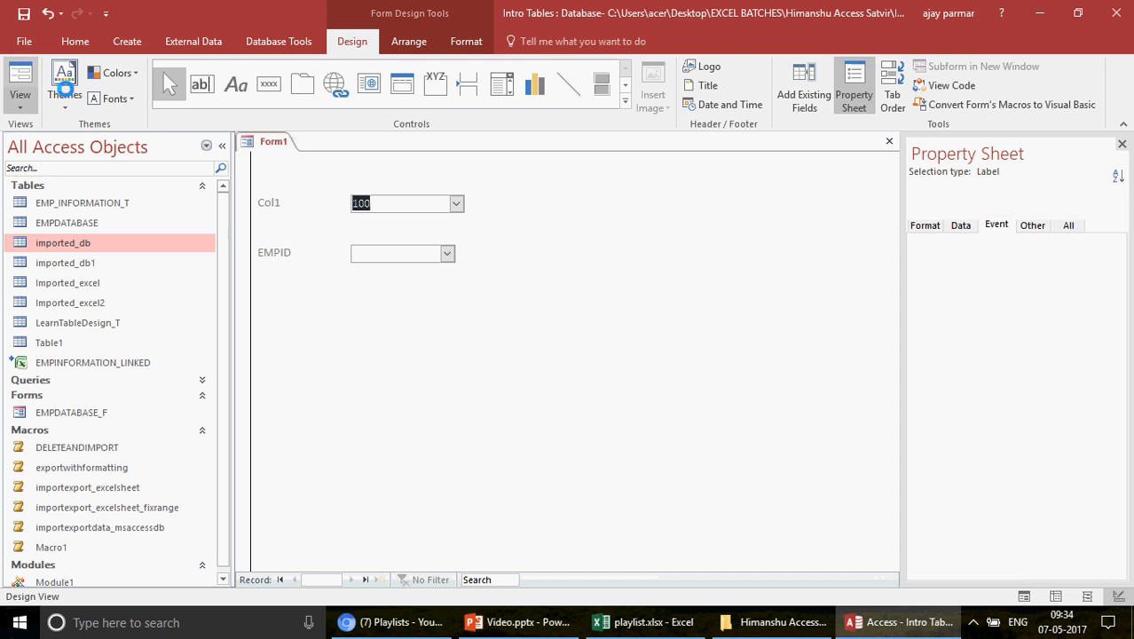
{"action": "left_click", "coordinate": [447, 254]}
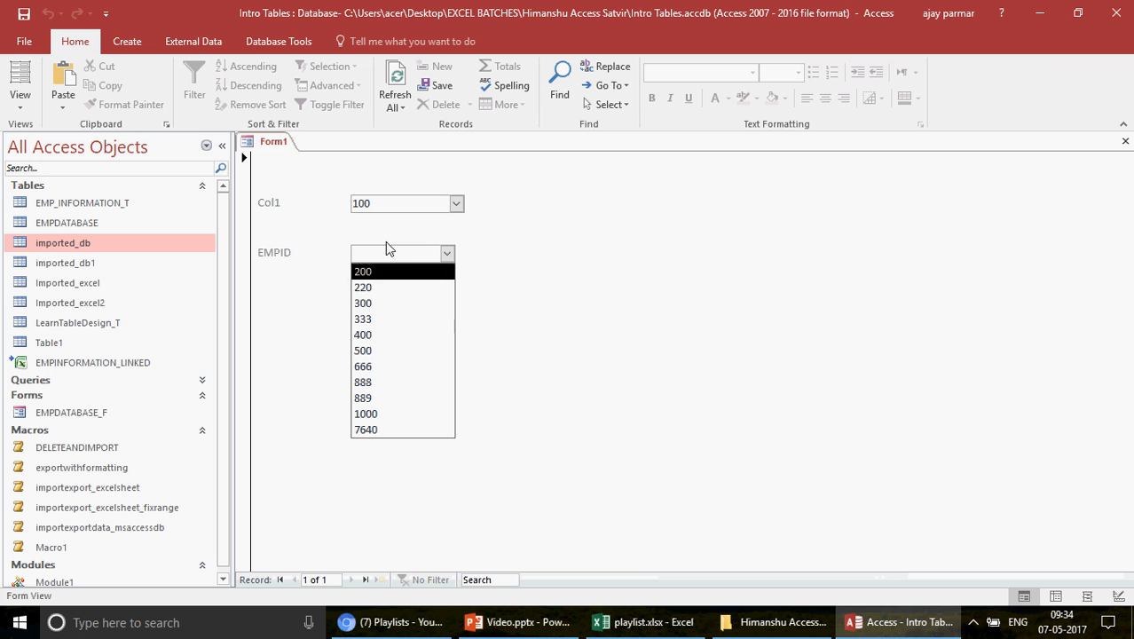
{"action": "left_click", "coordinate": [540, 305]}
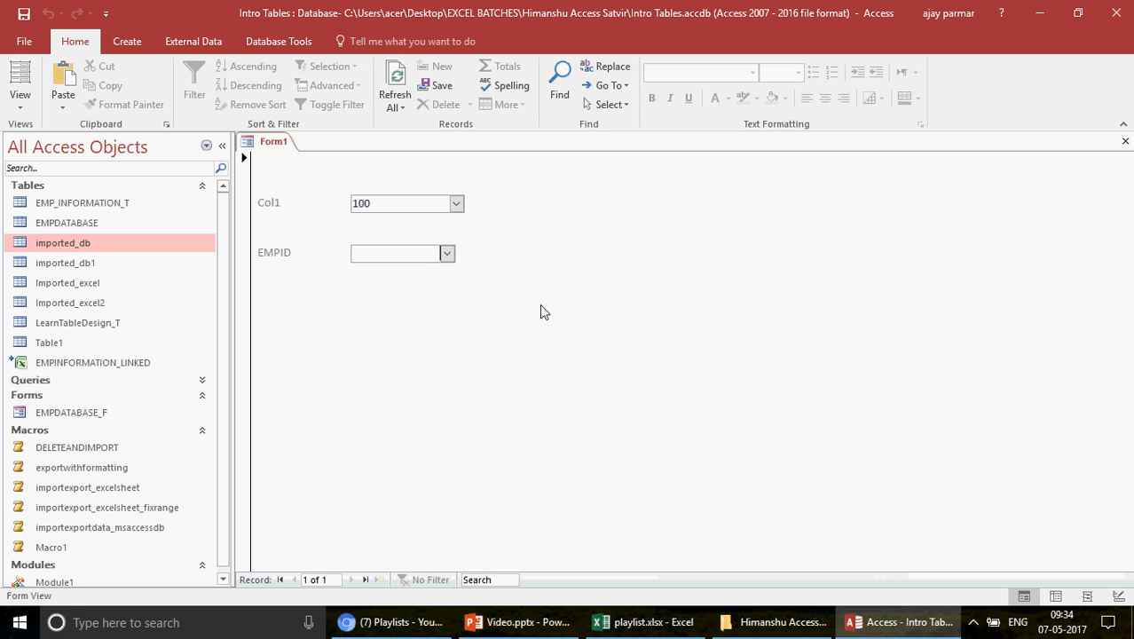
Open the imported_db table and set the EMPID of its first record to 2200.
{"action": "double_click", "coordinate": [102, 247]}
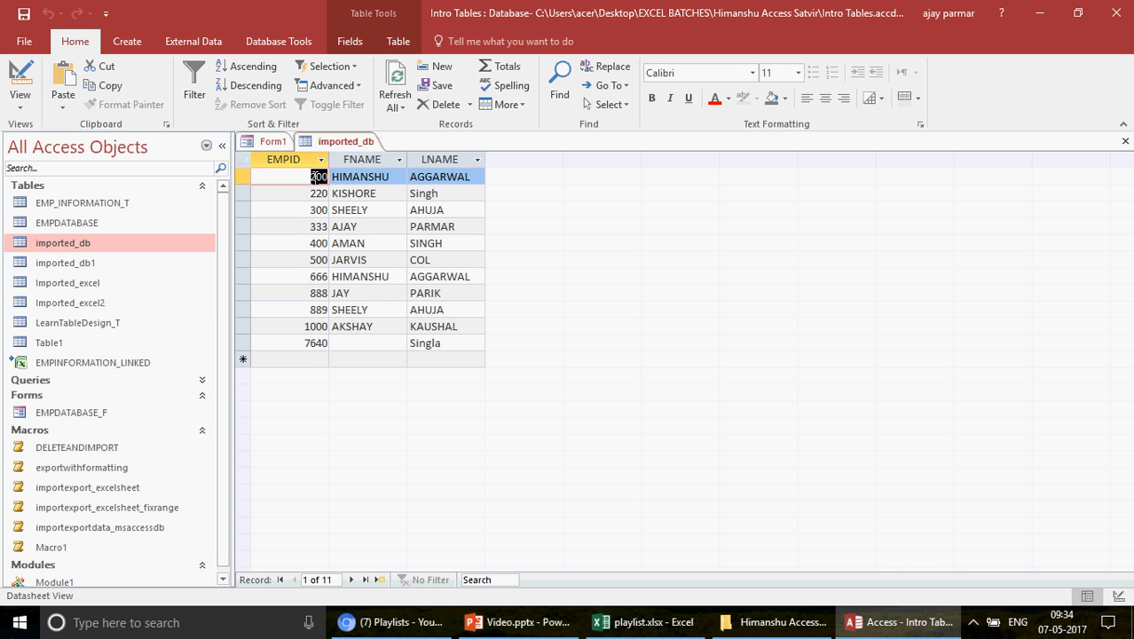
{"action": "left_click", "coordinate": [314, 178]}
{"action": "type", "text": "2"}
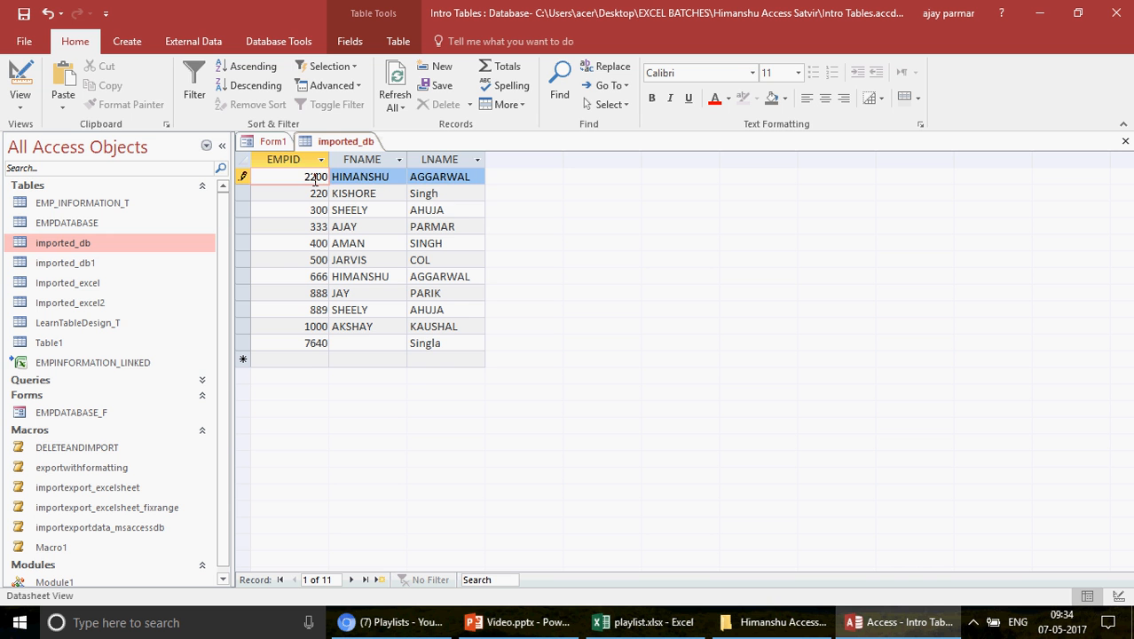
{"action": "left_click", "coordinate": [311, 210]}
Add a record with EMPID 1000 and FNAME test to the imported_db table, and close the table.
{"action": "left_click", "coordinate": [319, 359]}
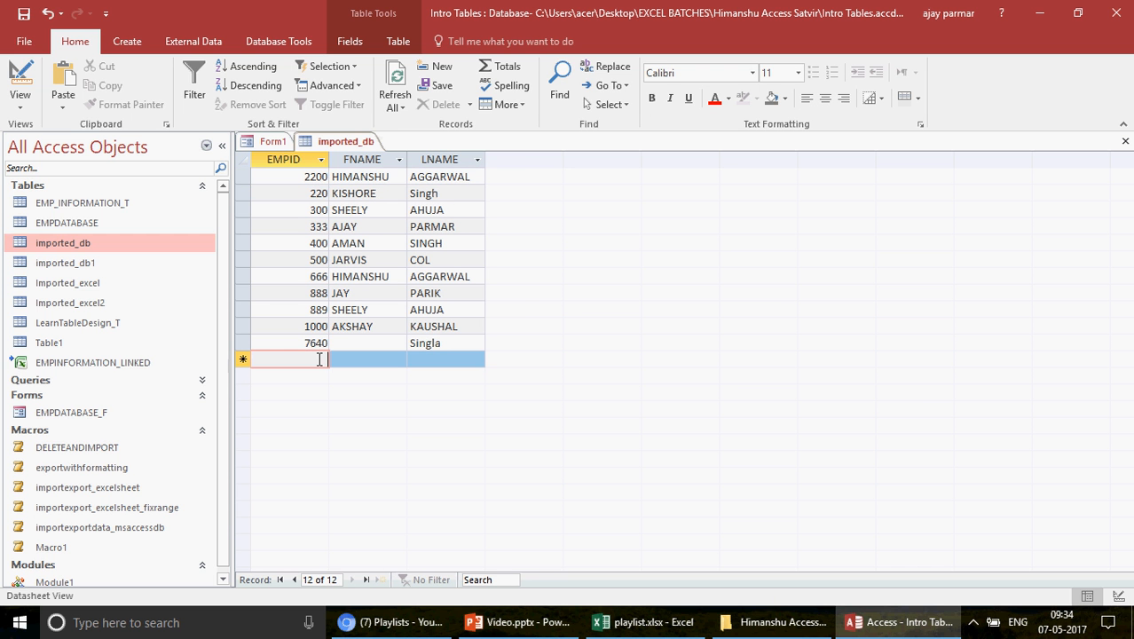
{"action": "type", "text": "1000"}
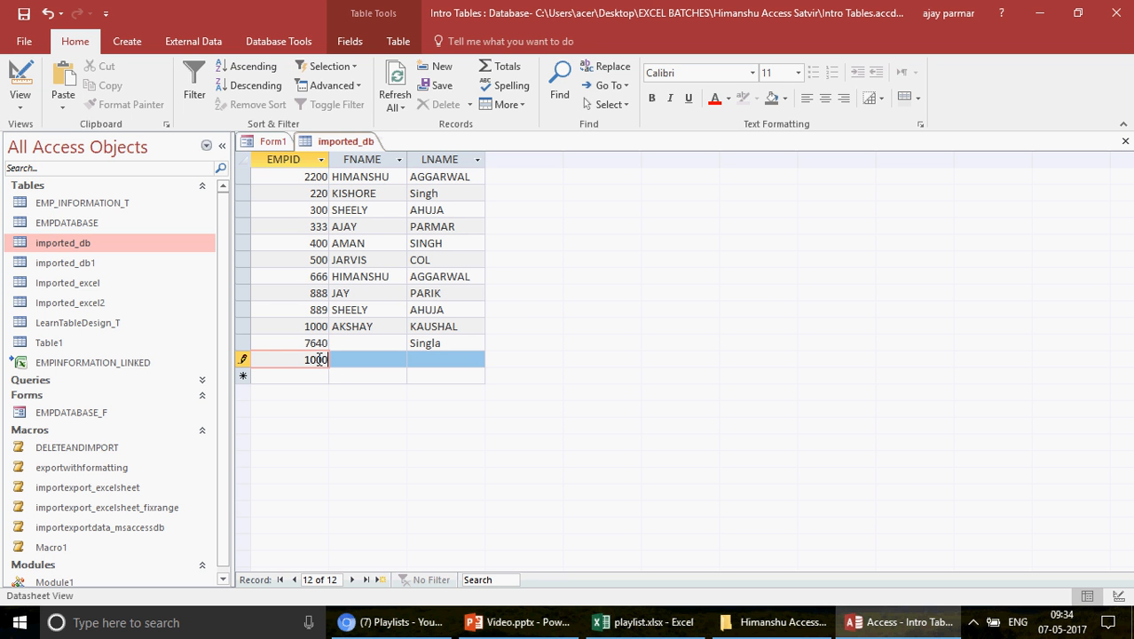
{"action": "left_click", "coordinate": [377, 362]}
{"action": "type", "text": "t"}
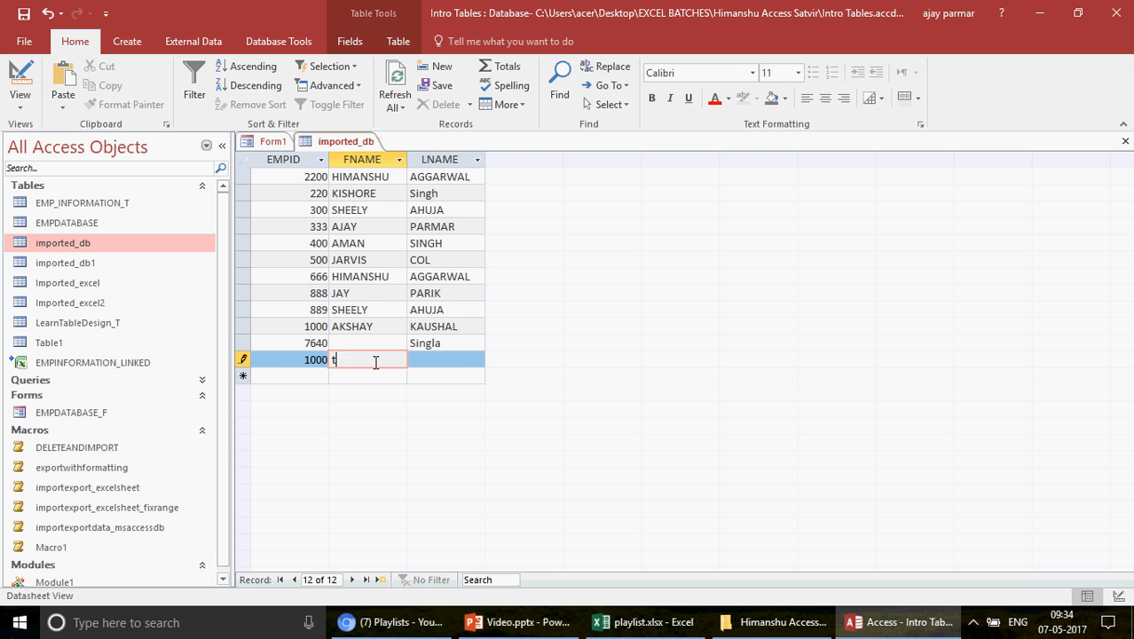
{"action": "type", "text": "est"}
{"action": "left_click", "coordinate": [469, 361]}
{"action": "left_click", "coordinate": [351, 377]}
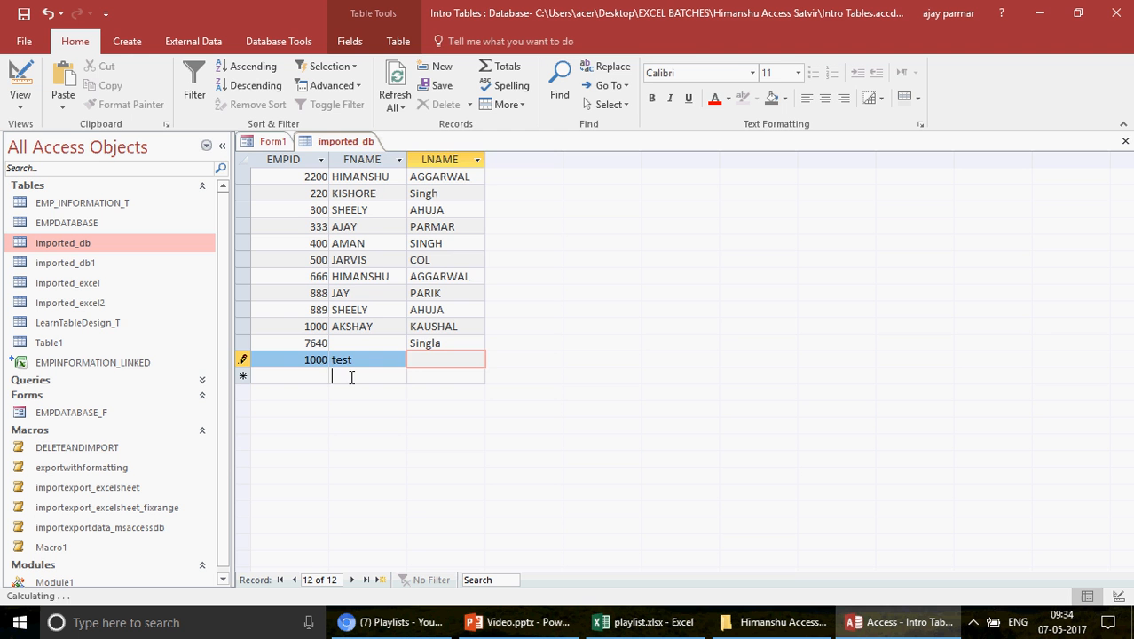
{"action": "left_click", "coordinate": [1126, 143]}
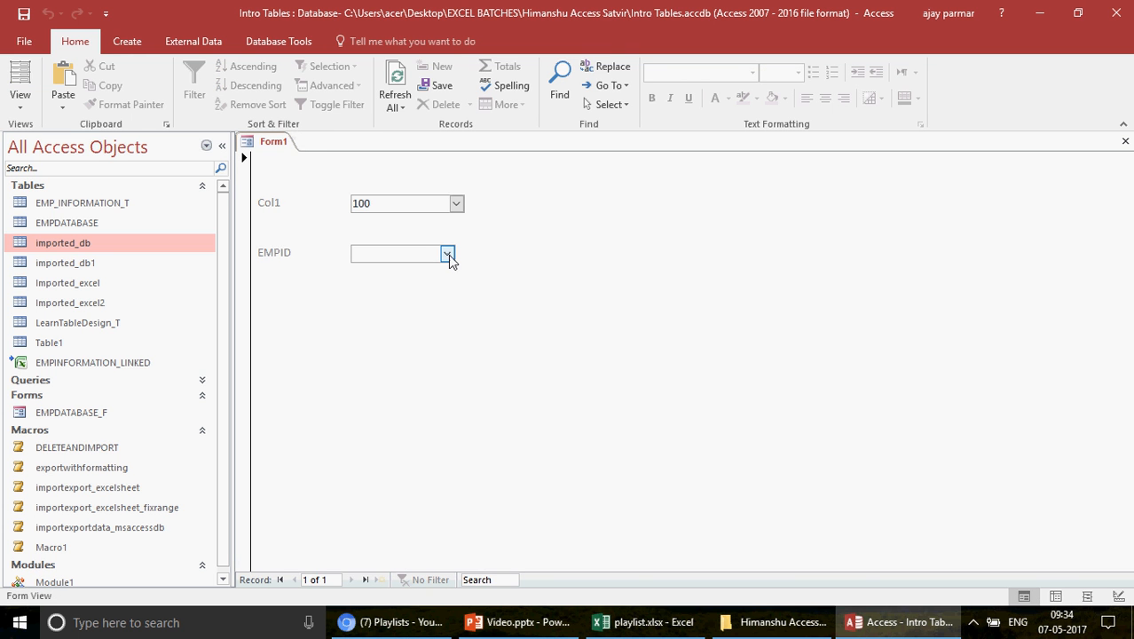
Check the EMPID combo box list, refresh all the form's data, and check the list again.
{"action": "left_click", "coordinate": [448, 255]}
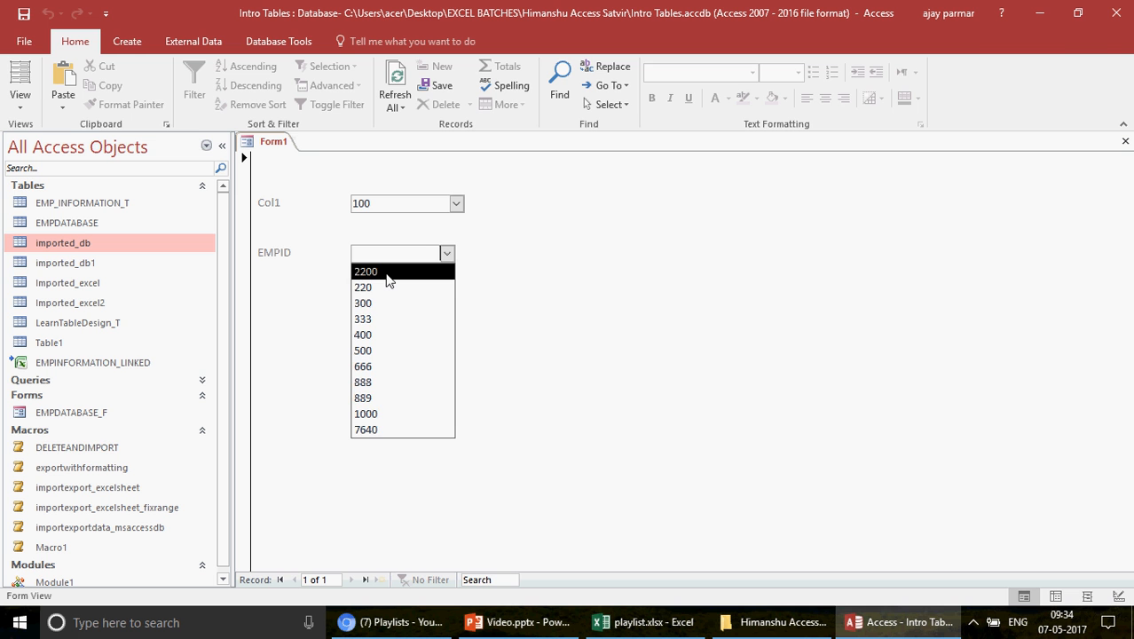
{"action": "left_click", "coordinate": [530, 285]}
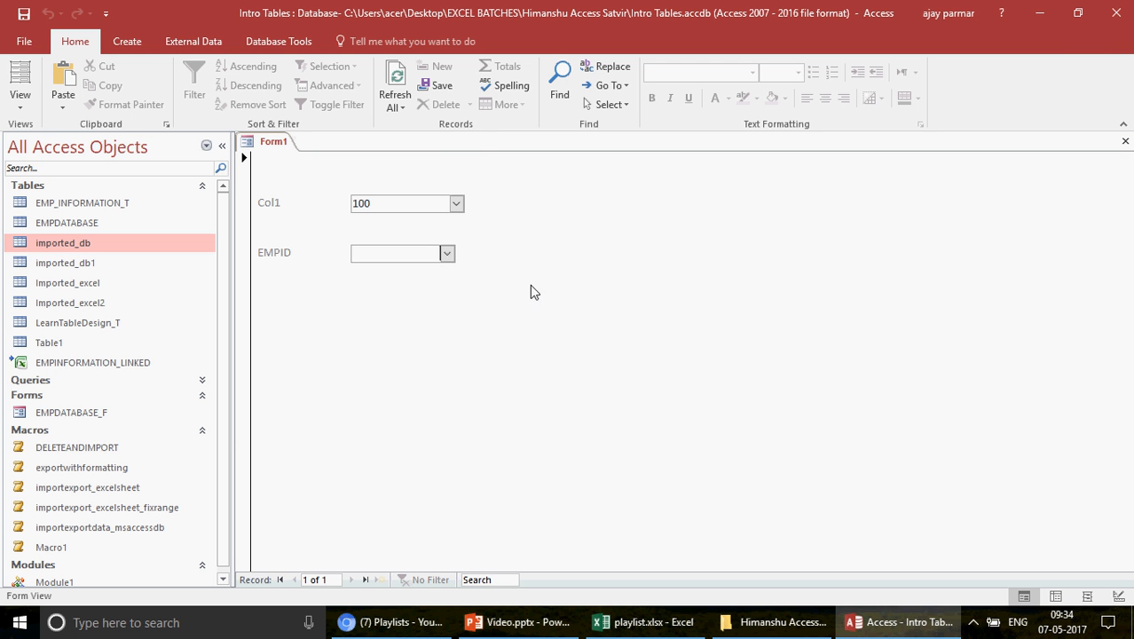
{"action": "left_click", "coordinate": [398, 105]}
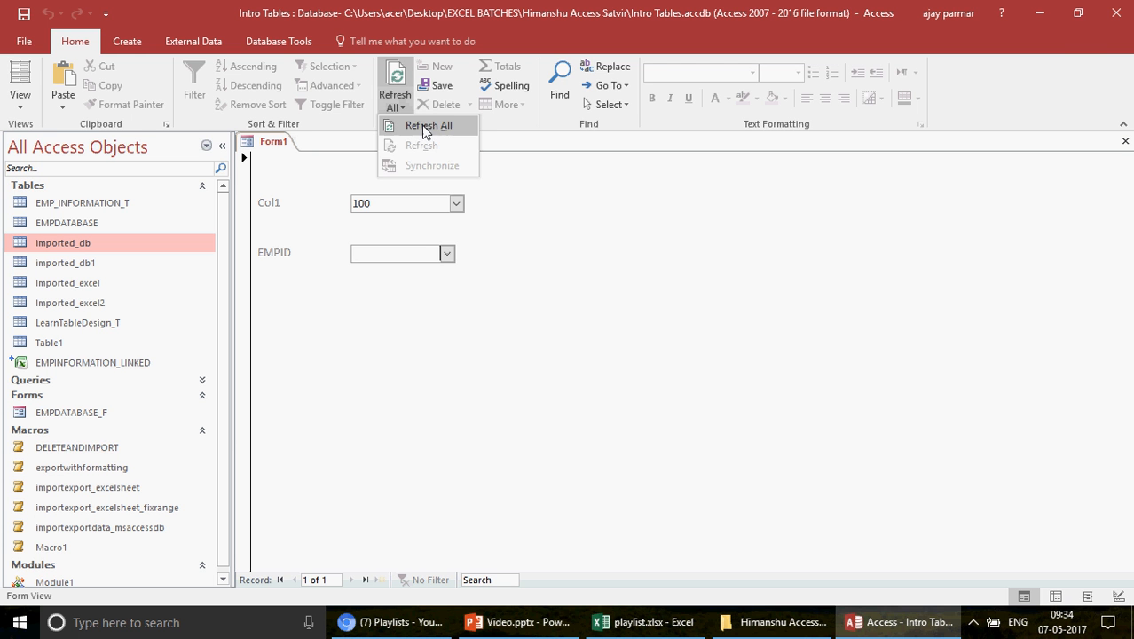
{"action": "left_click", "coordinate": [425, 128]}
{"action": "left_click", "coordinate": [447, 253]}
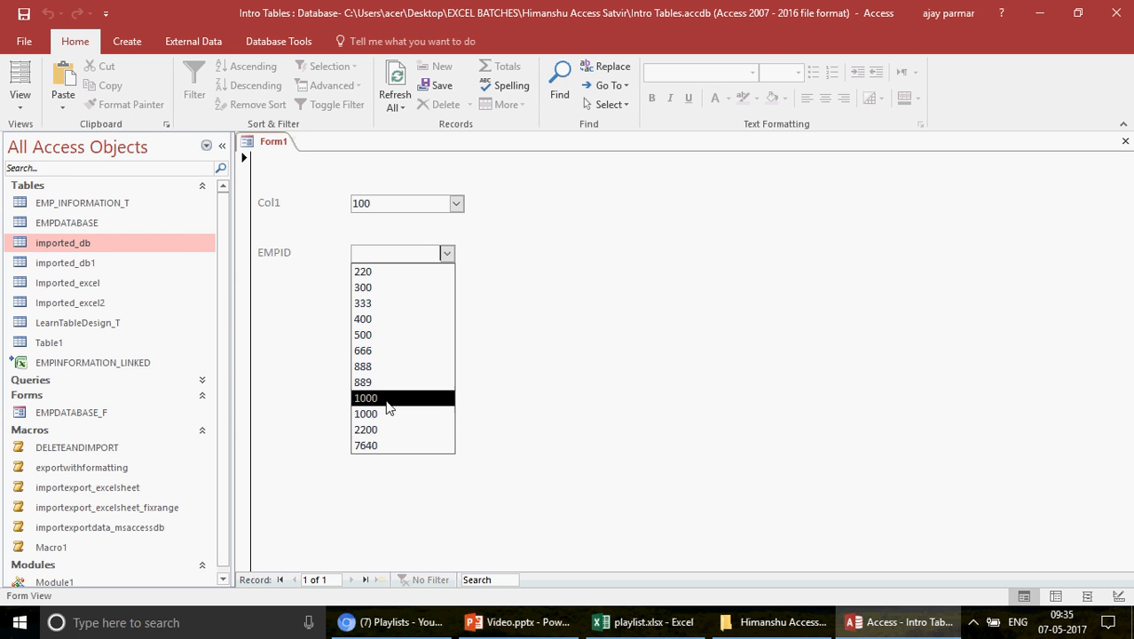
{"action": "left_click", "coordinate": [401, 84]}
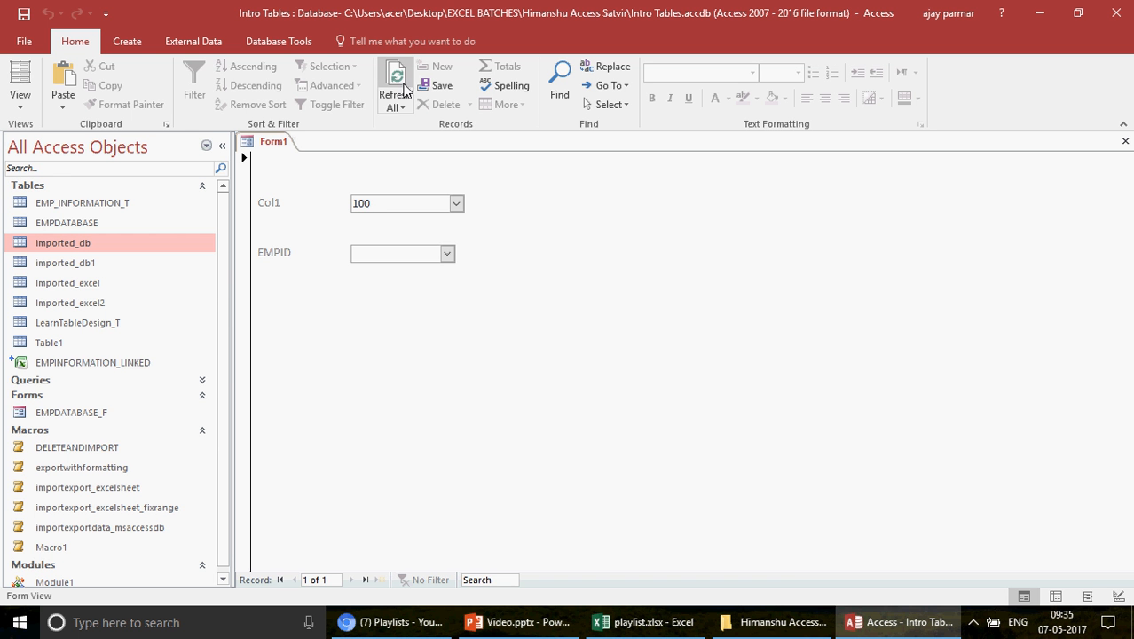
Open the imported_db table and delete the record with EMPID 1000 and FNAME test.
{"action": "double_click", "coordinate": [102, 252]}
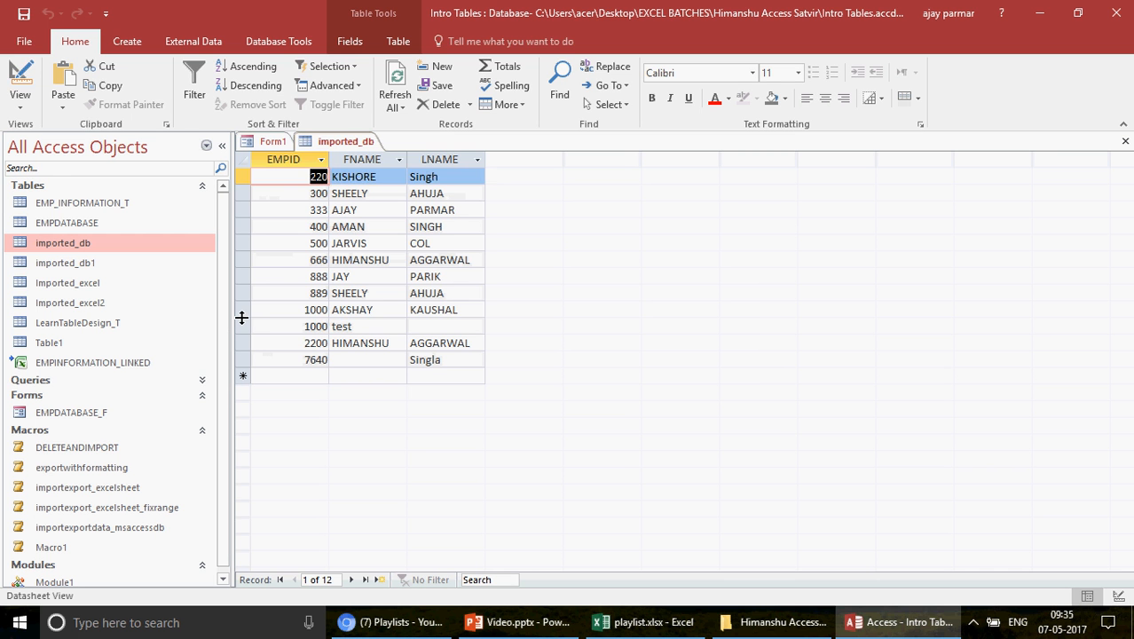
{"action": "left_click", "coordinate": [243, 310]}
{"action": "left_click", "coordinate": [241, 327]}
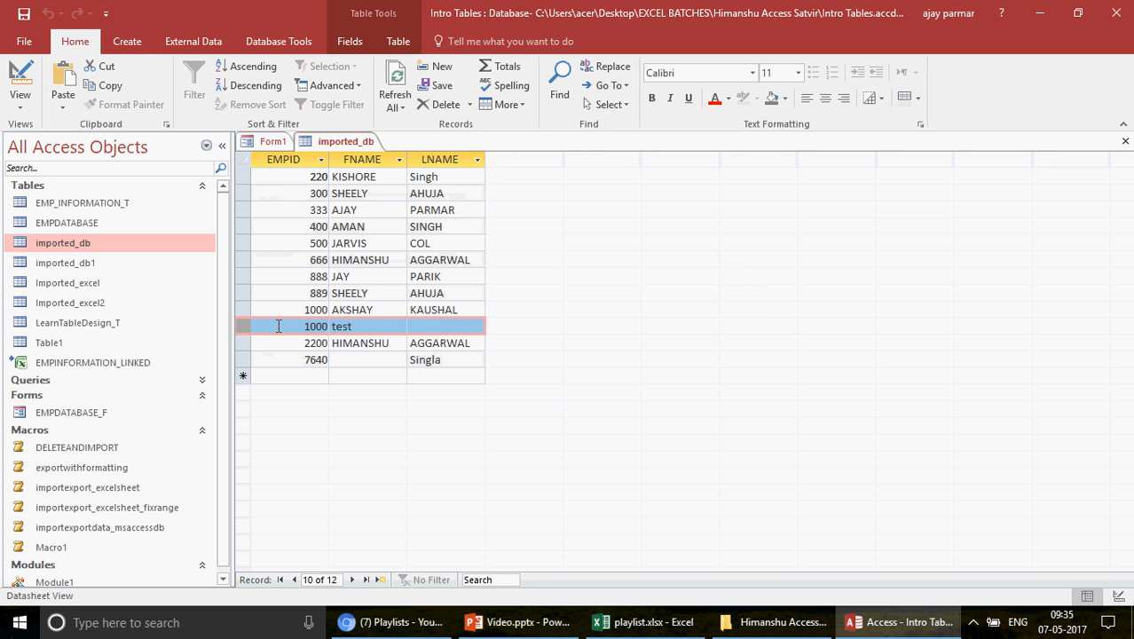
{"action": "key", "text": "Delete"}
{"action": "left_click", "coordinate": [535, 366]}
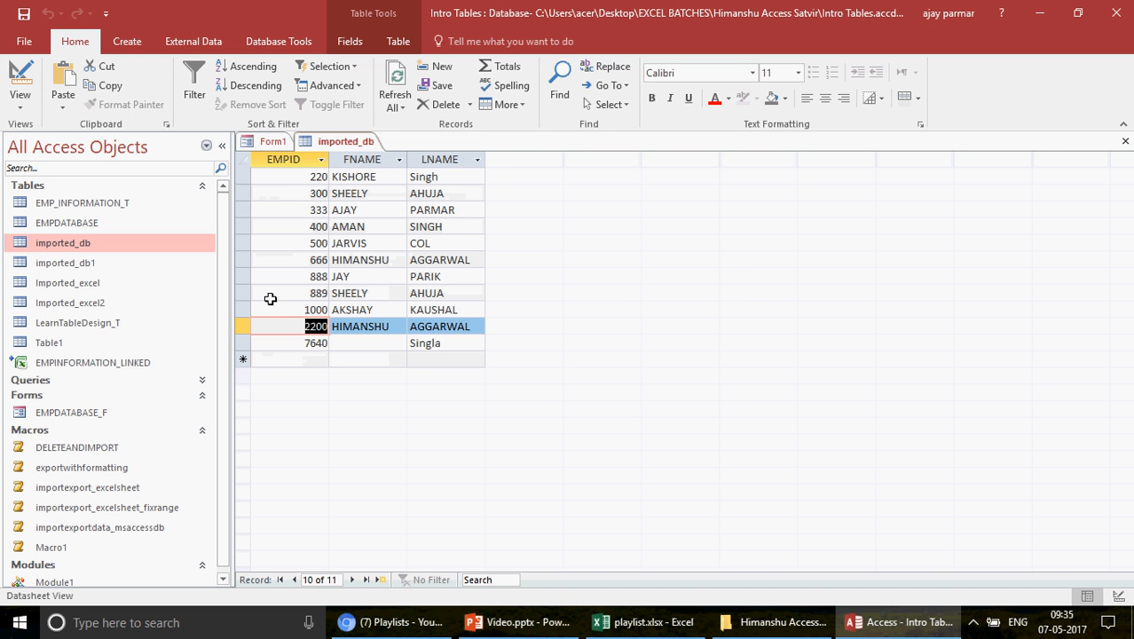
Delete the records with EMPID 500 and 7640 from the imported_db table.
{"action": "left_click", "coordinate": [240, 242]}
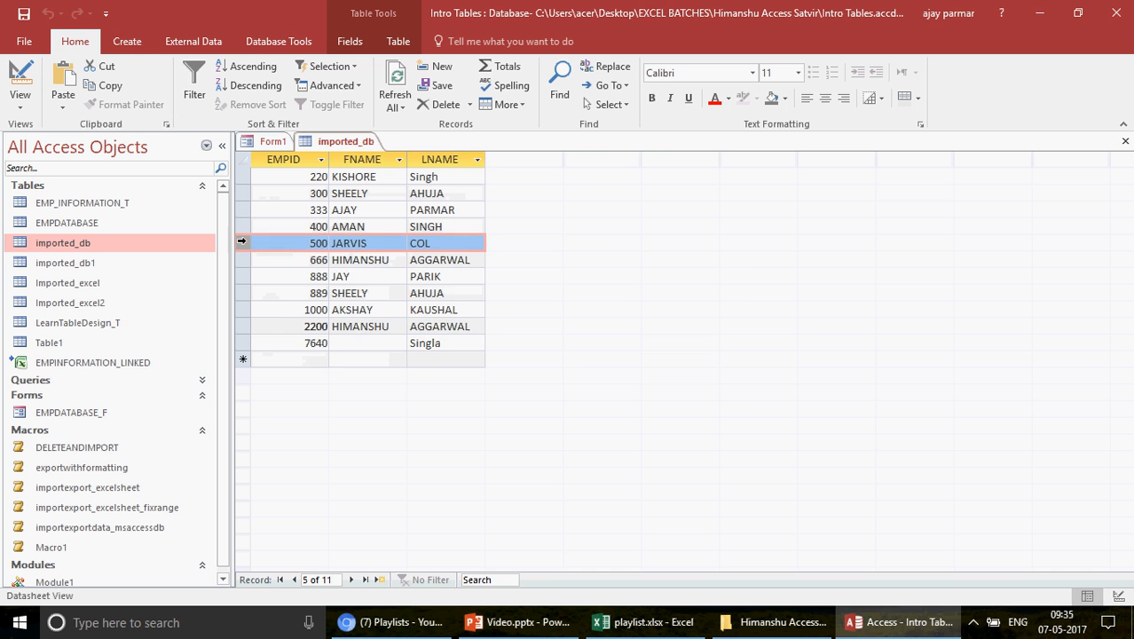
{"action": "key", "text": "Delete"}
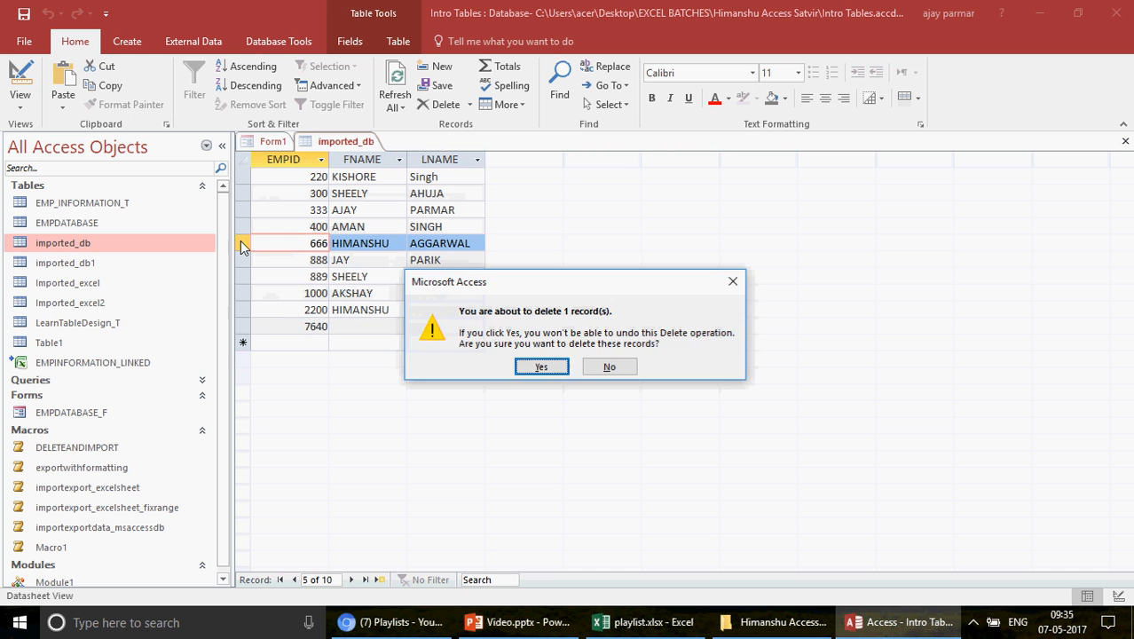
{"action": "left_click", "coordinate": [542, 367]}
{"action": "left_click", "coordinate": [244, 326]}
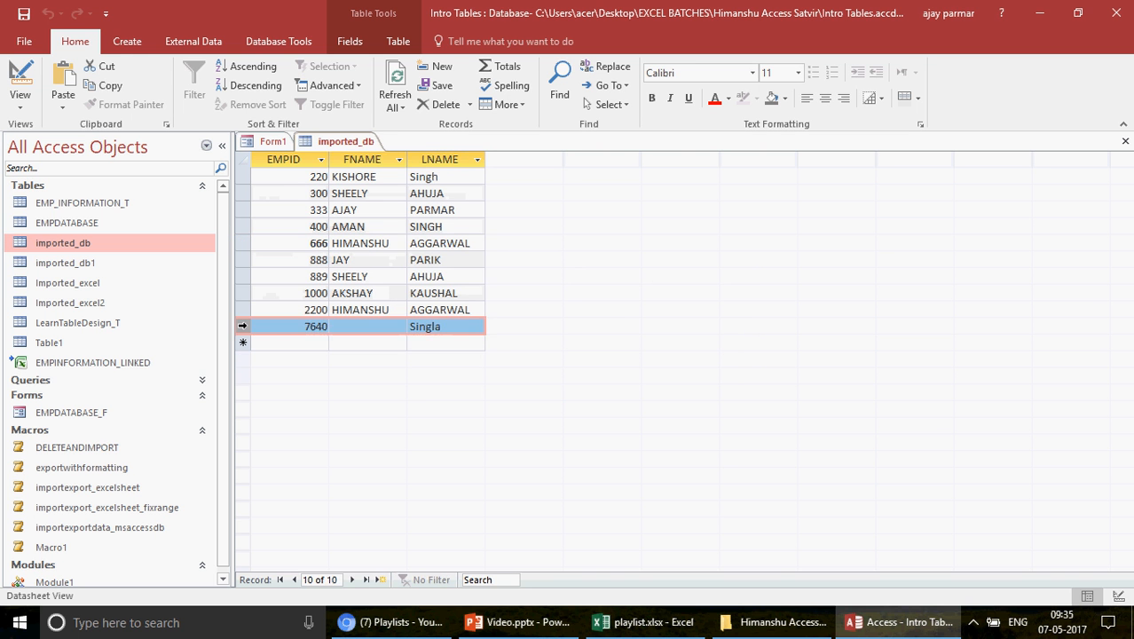
{"action": "key", "text": "Delete"}
{"action": "left_click", "coordinate": [541, 367]}
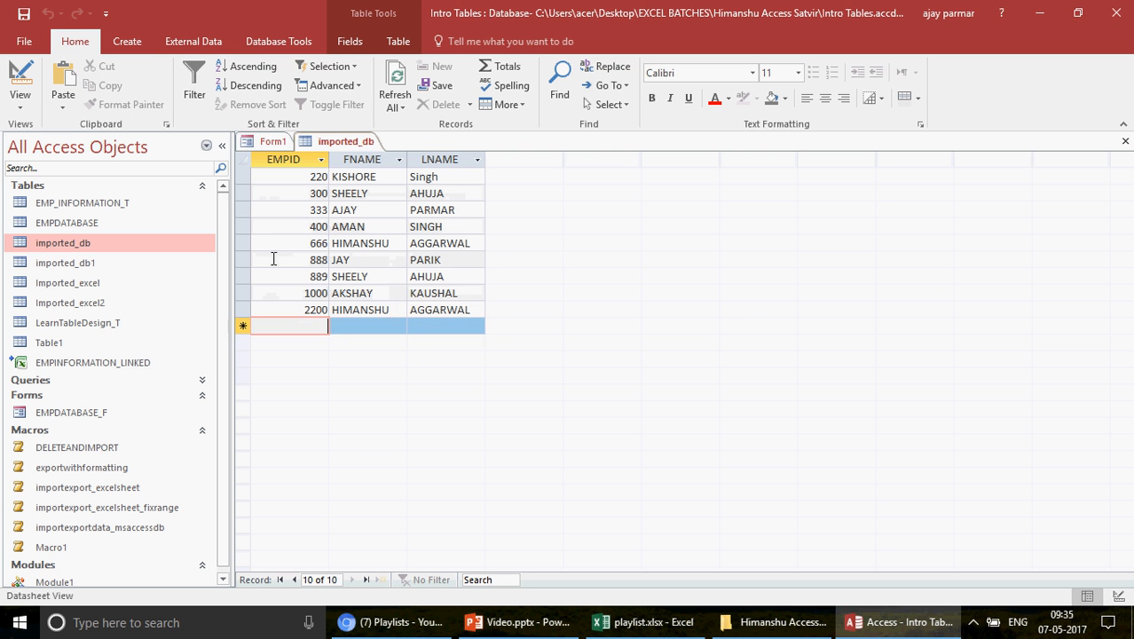
Delete the record with EMPID 666 from the imported_db table and close the table.
{"action": "left_click", "coordinate": [239, 243]}
{"action": "key", "text": "Delete"}
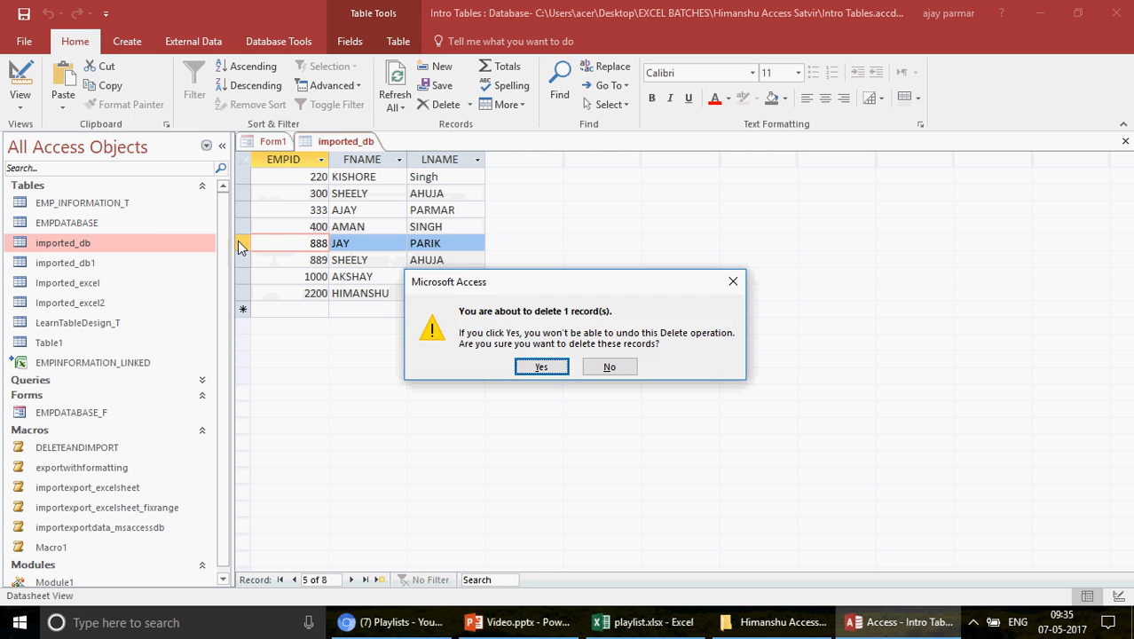
{"action": "left_click", "coordinate": [540, 366]}
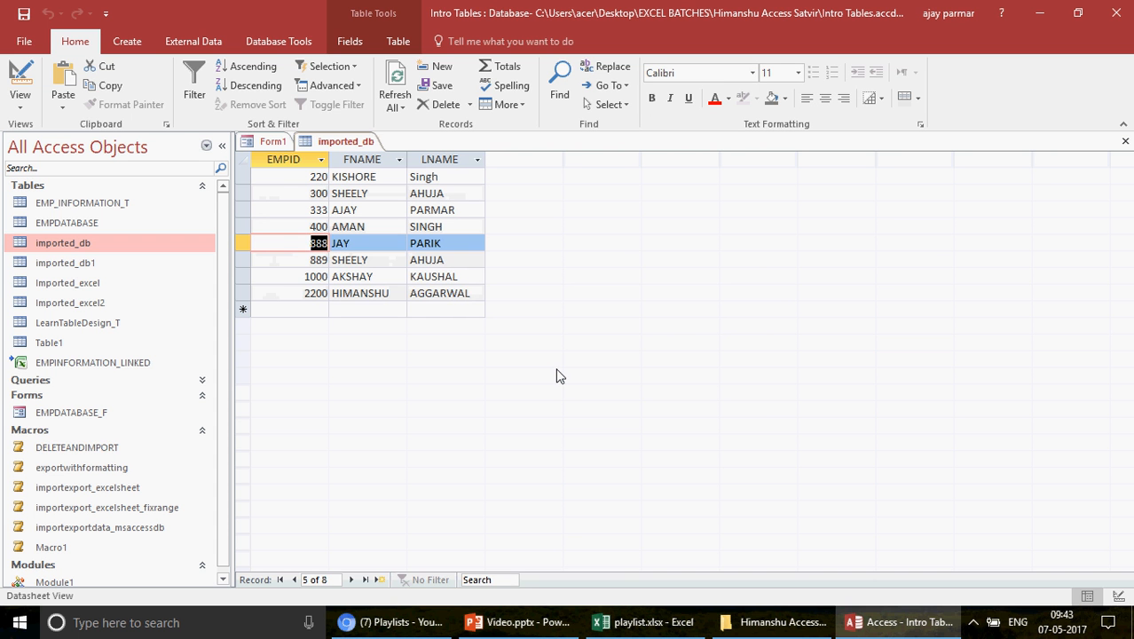
{"action": "left_click", "coordinate": [1124, 142]}
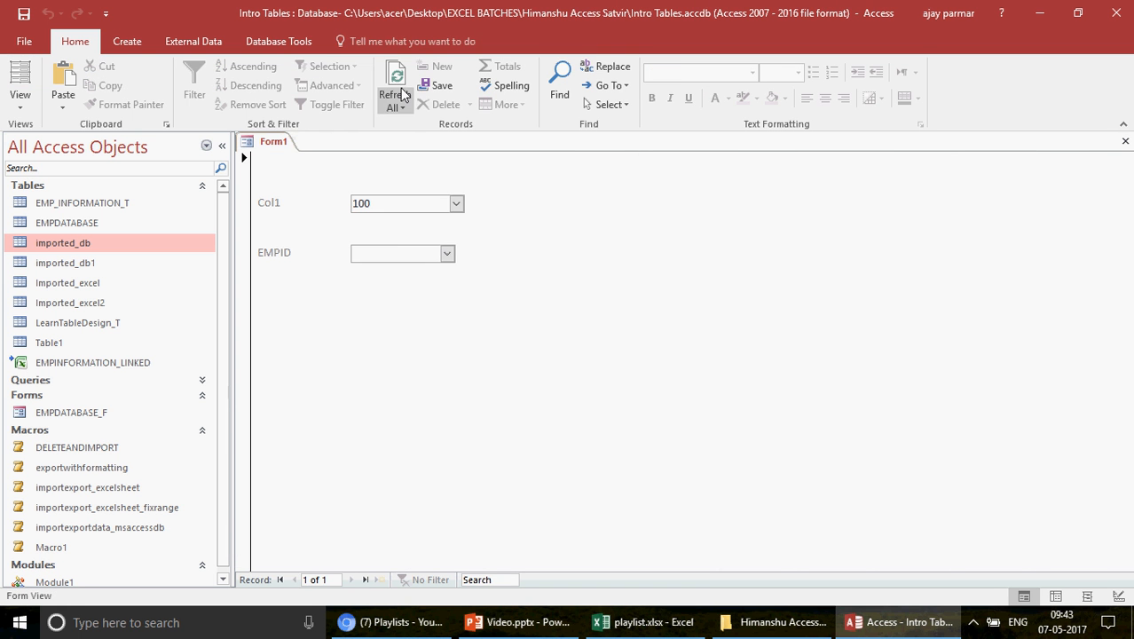
Compare the lists of the EMPID and Col1 combo boxes on the form, keeping 100 selected in Col1.
{"action": "left_click", "coordinate": [447, 253]}
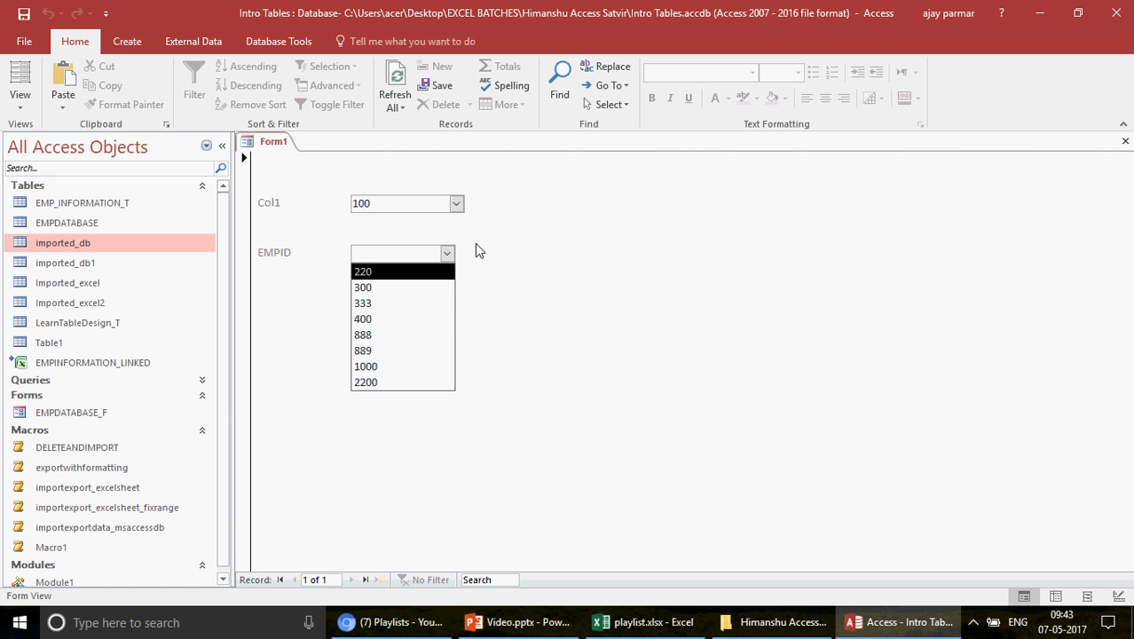
{"action": "left_click", "coordinate": [456, 203]}
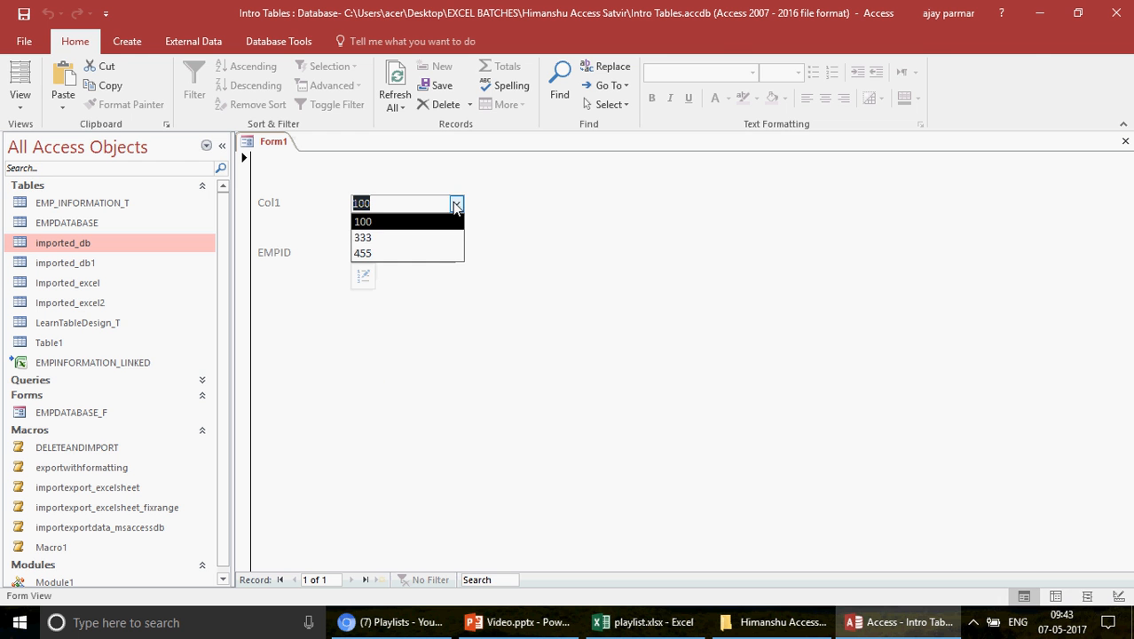
{"action": "left_click", "coordinate": [399, 222]}
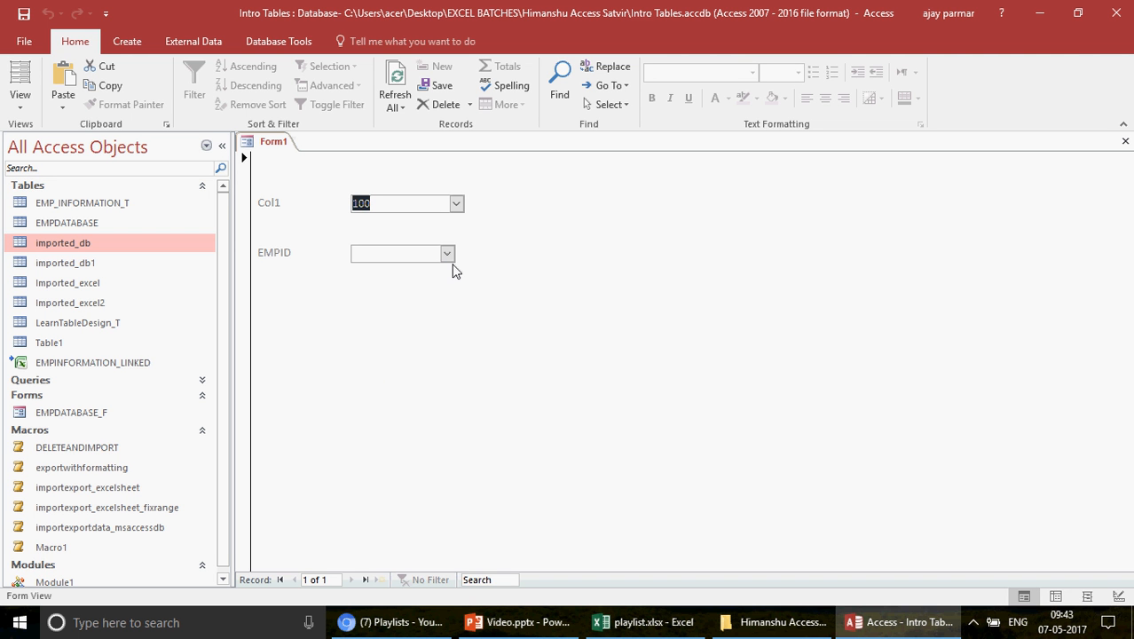
{"action": "left_click", "coordinate": [447, 254]}
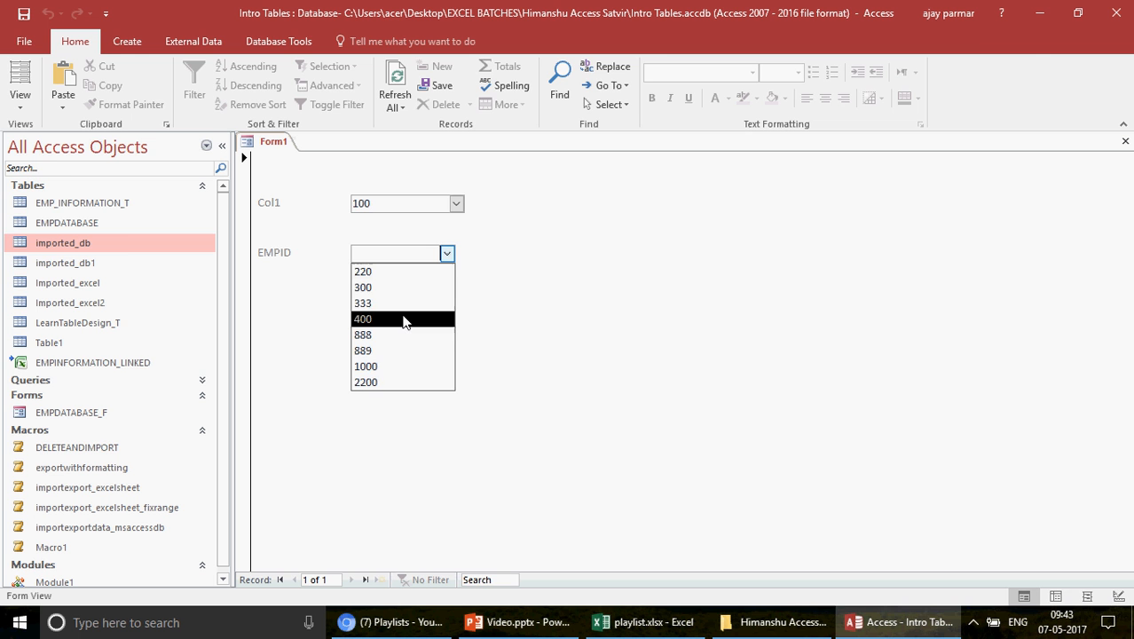
{"action": "left_click", "coordinate": [1, 104]}
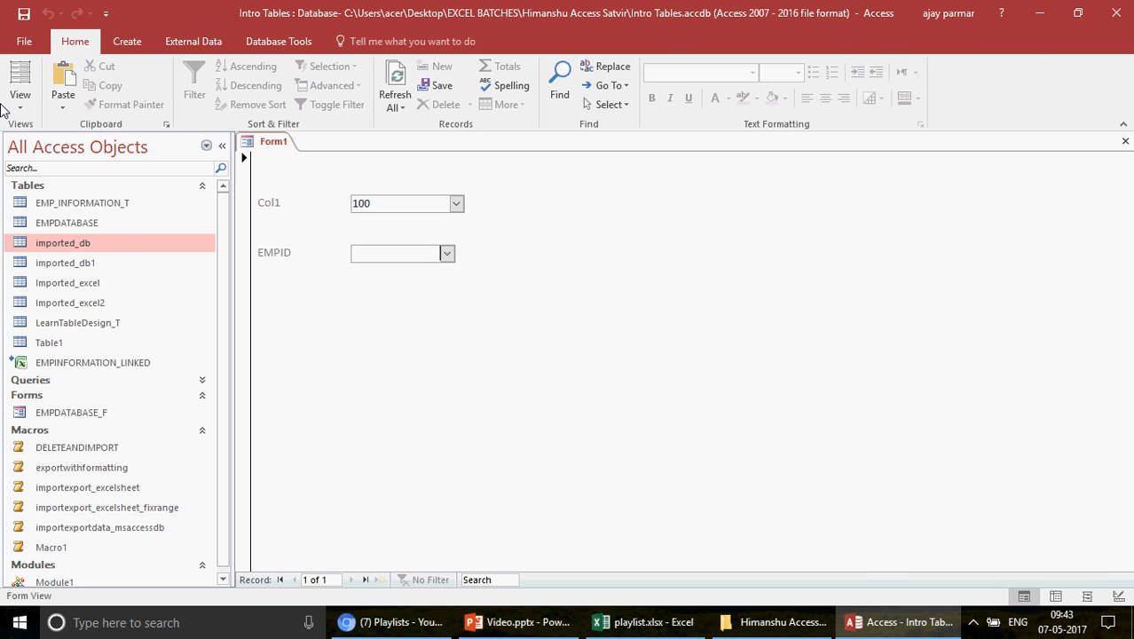
Switch Form1 to Design view and create a second blank form in Design view.
{"action": "left_click", "coordinate": [20, 105]}
{"action": "left_click", "coordinate": [98, 242]}
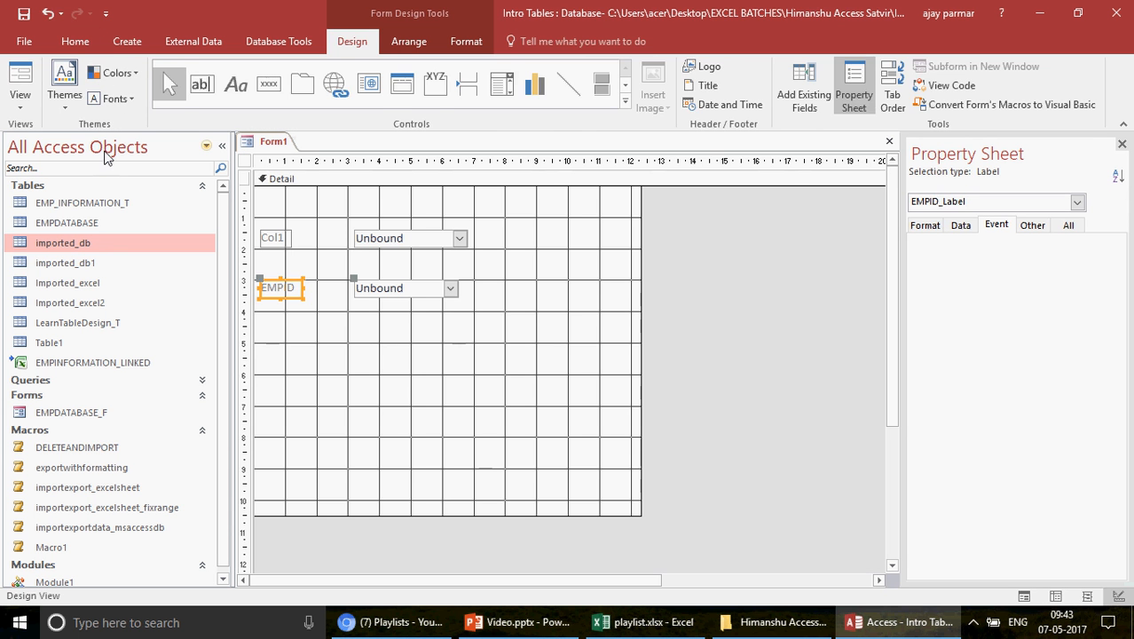
{"action": "left_click", "coordinate": [129, 41]}
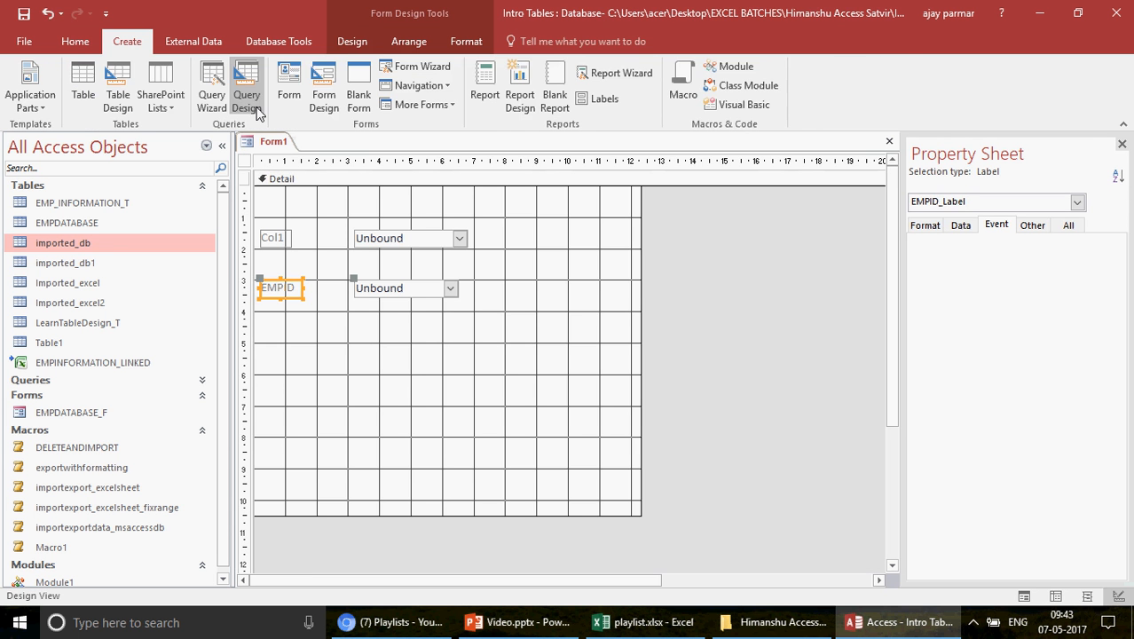
{"action": "left_click", "coordinate": [324, 98]}
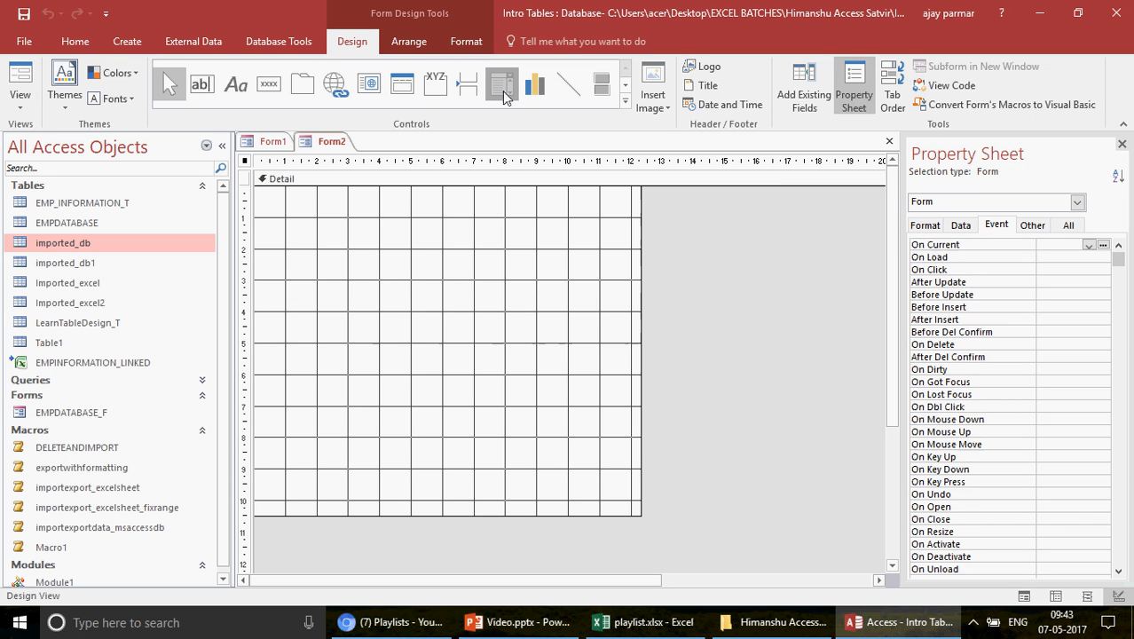
Draw a combo box about 4 by 1 ruler units on Form2, cancel its wizard at the table choice, and return to Form1.
{"action": "left_click", "coordinate": [502, 90]}
{"action": "left_click_drag", "start_coordinate": [350, 226], "coordinate": [479, 267]}
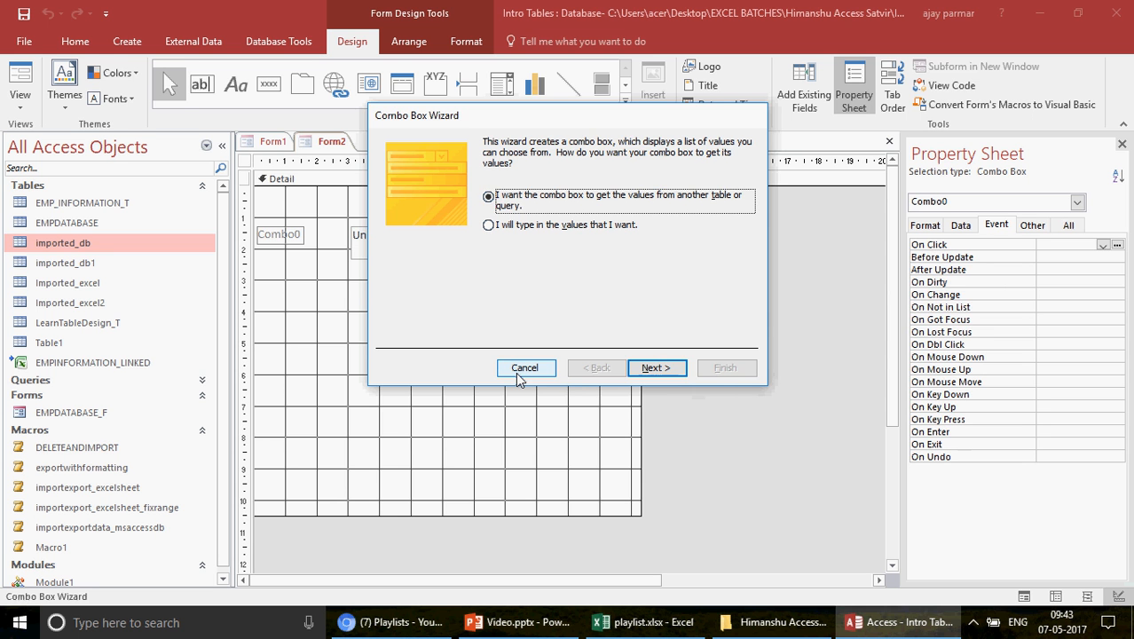
{"action": "left_click", "coordinate": [655, 368]}
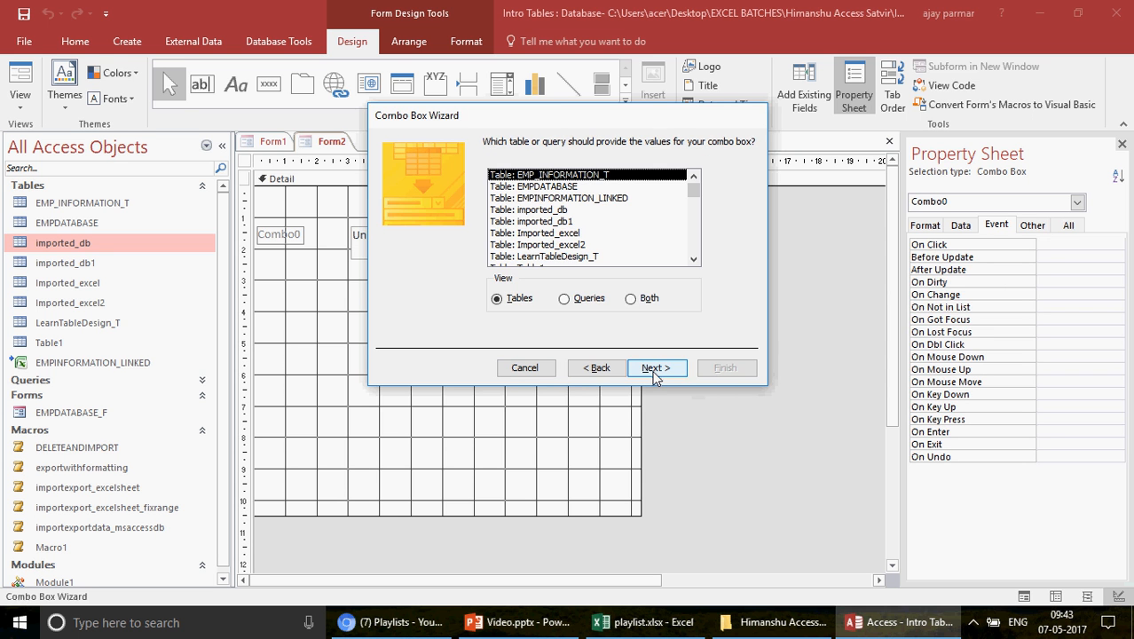
{"action": "left_click", "coordinate": [531, 372]}
{"action": "left_click", "coordinate": [418, 306]}
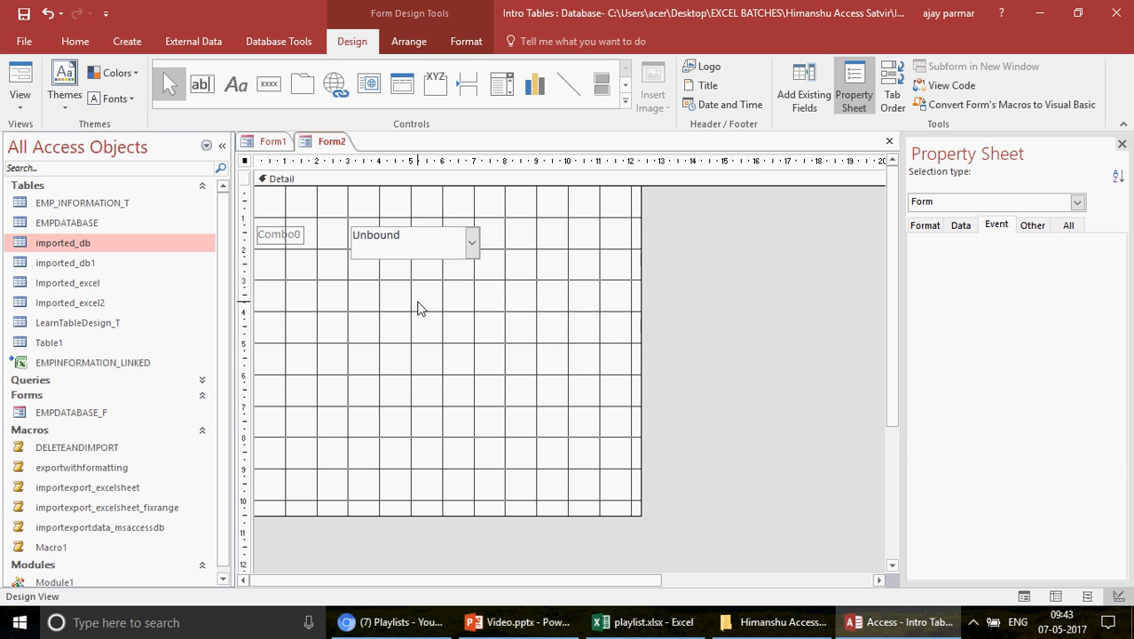
{"action": "left_click", "coordinate": [268, 142]}
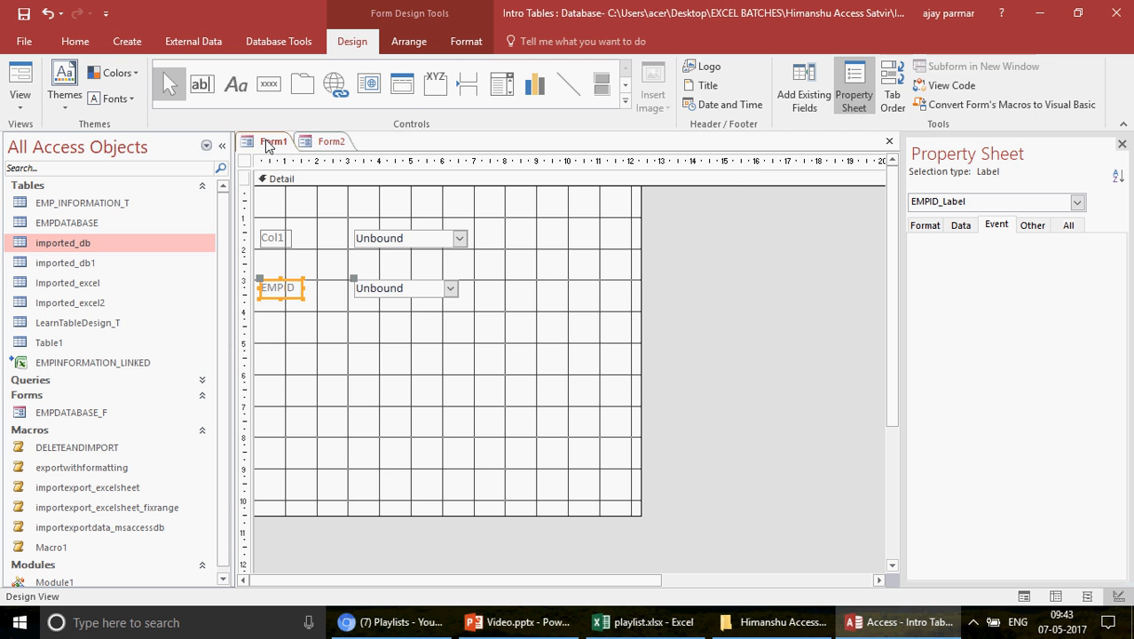